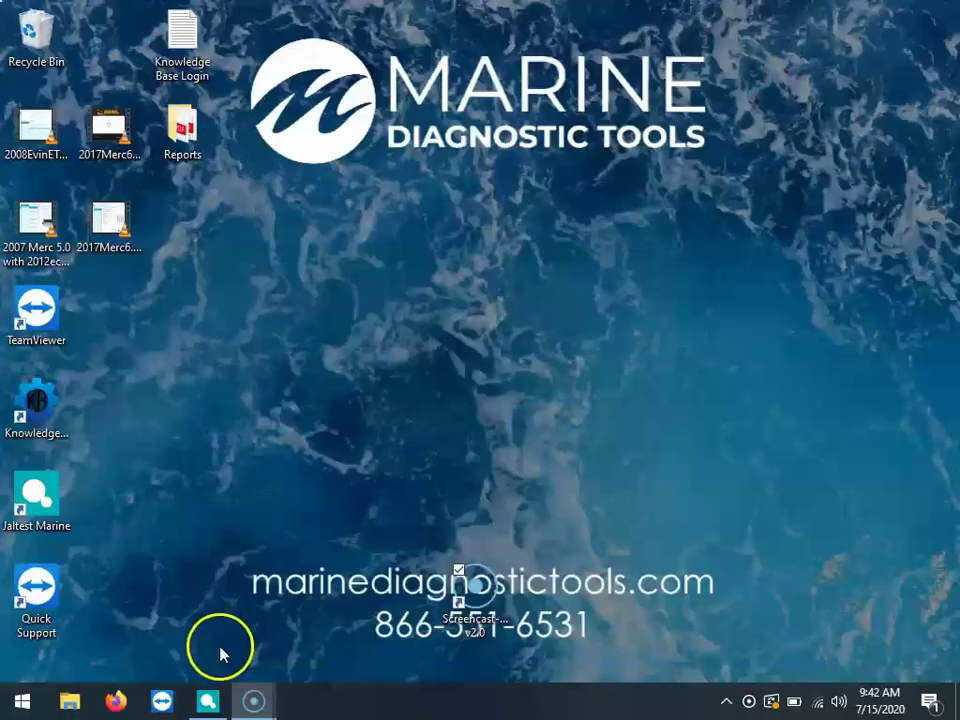
# Step: Launch Jaltest Marine from its taskbar icon
pyautogui.click(207, 699)
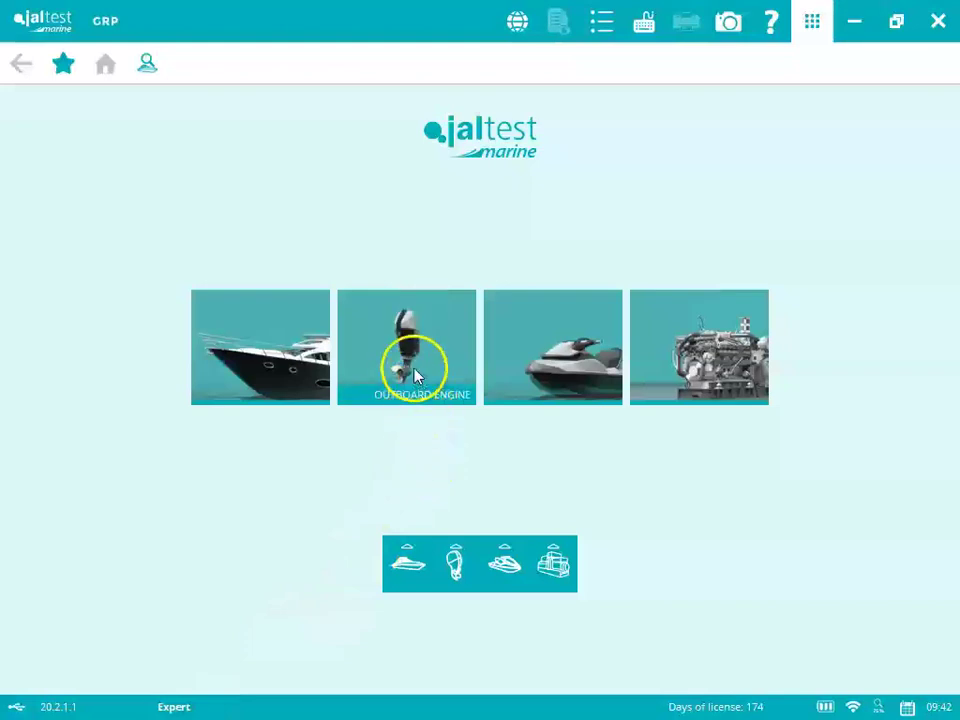
# Step: Choose Outboard Engine, Evinrude, the Ficht Ram family and the Ficht Ram 90 model
pyautogui.click(415, 375)
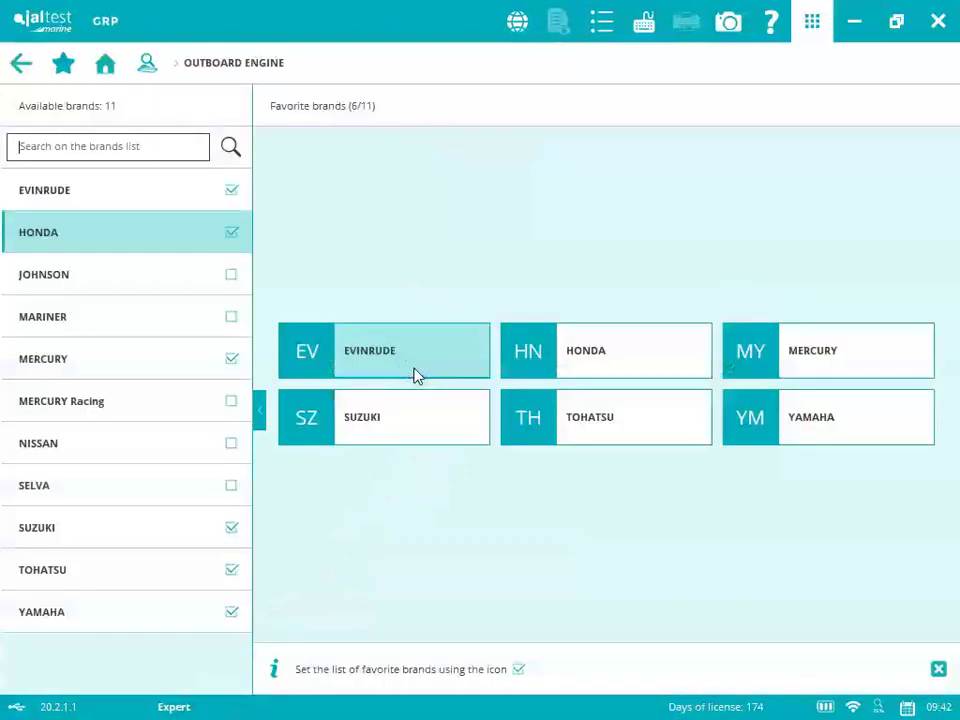
pyautogui.click(398, 366)
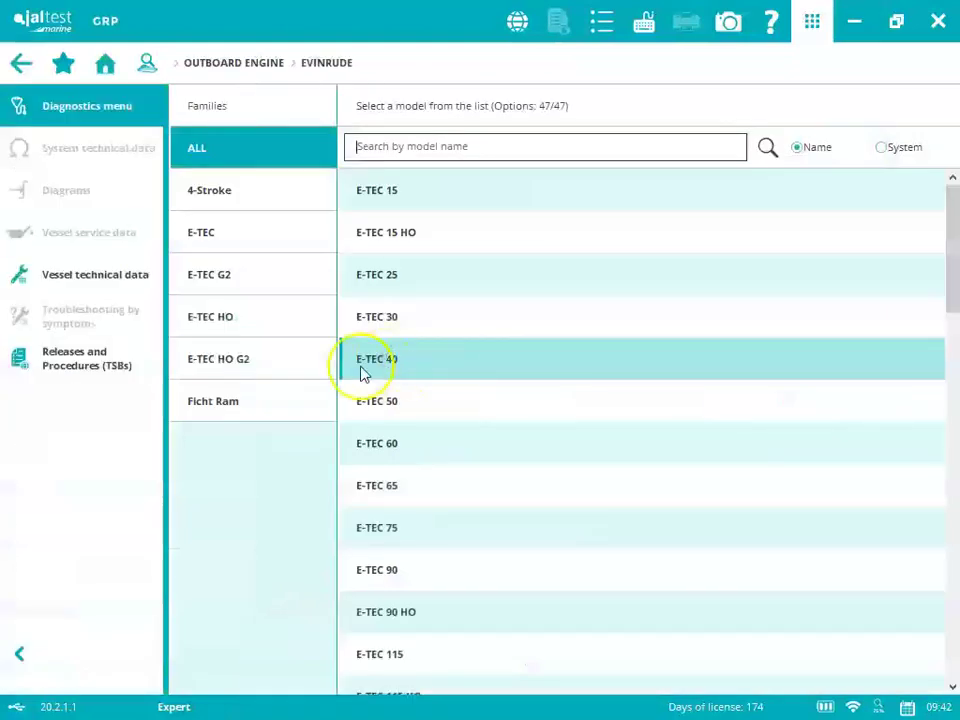
pyautogui.click(240, 406)
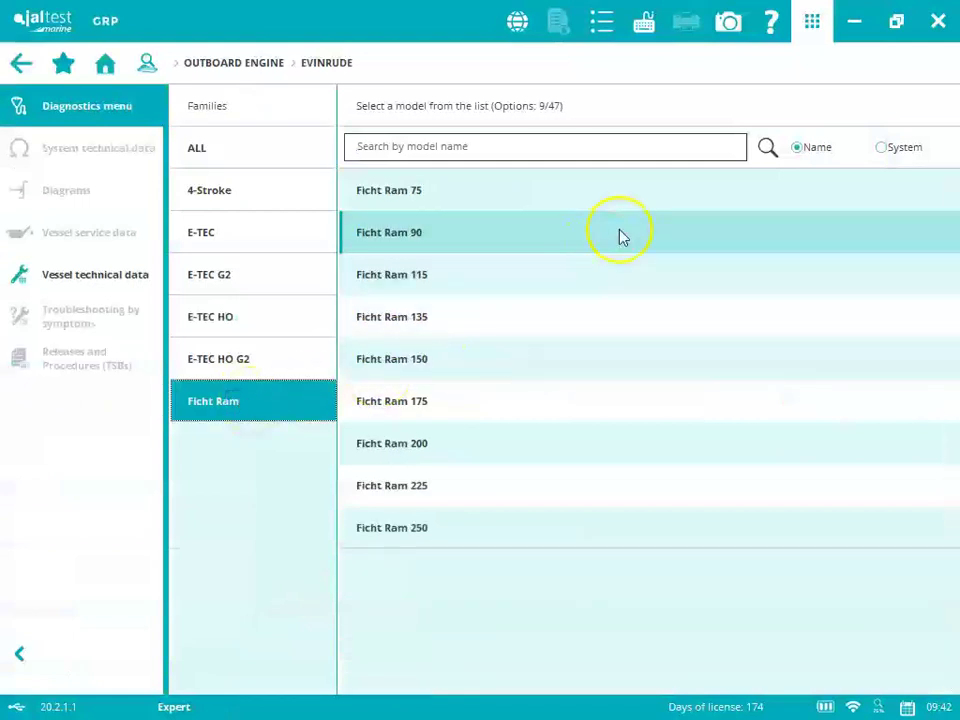
pyautogui.click(620, 236)
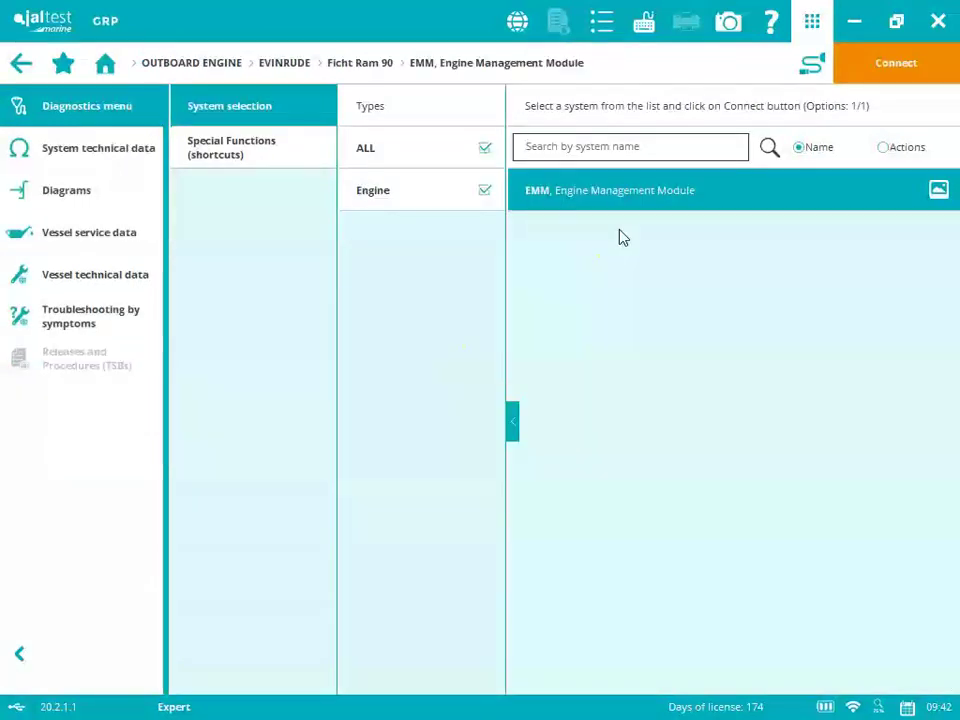
# Step: Select the EMM system and review its connection instructions, cable photo and connector location
pyautogui.click(261, 150)
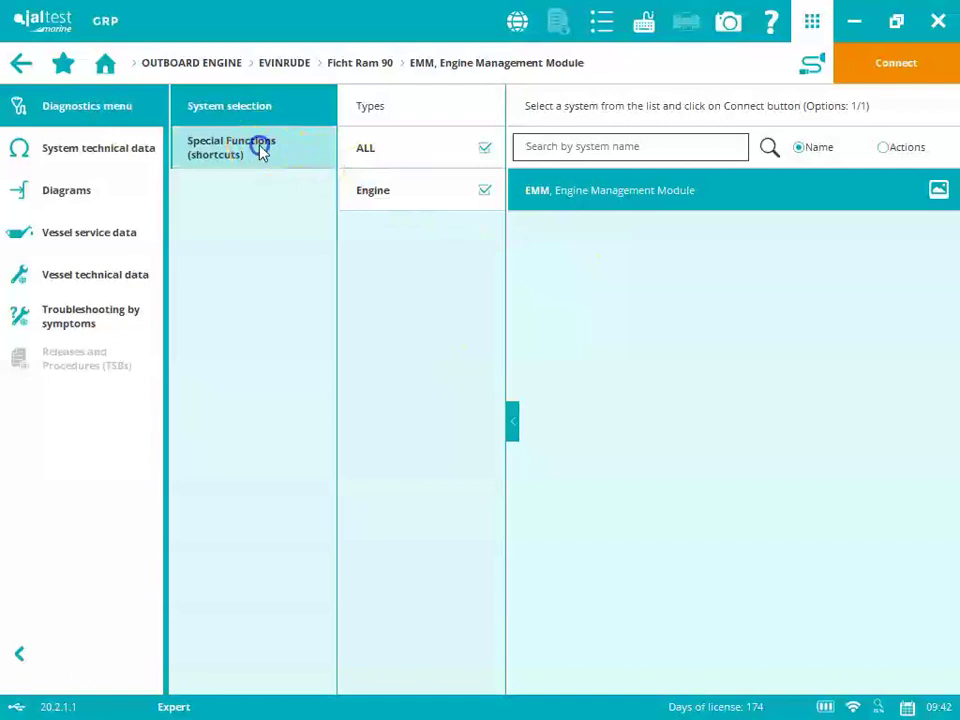
pyautogui.click(264, 110)
pyautogui.click(628, 202)
pyautogui.click(814, 63)
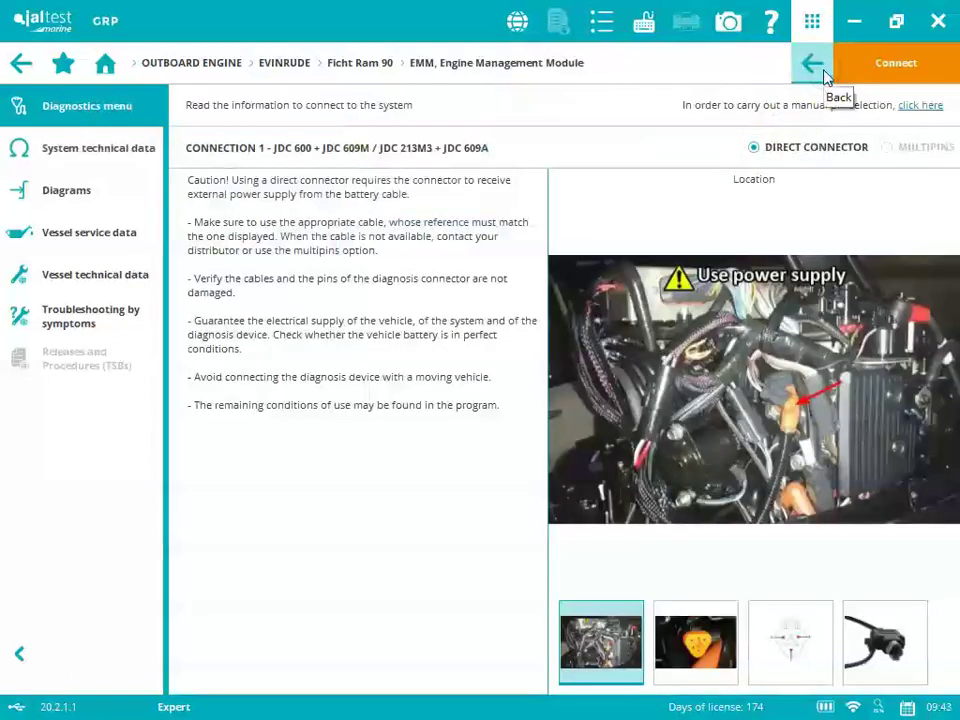
pyautogui.click(853, 668)
pyautogui.click(601, 638)
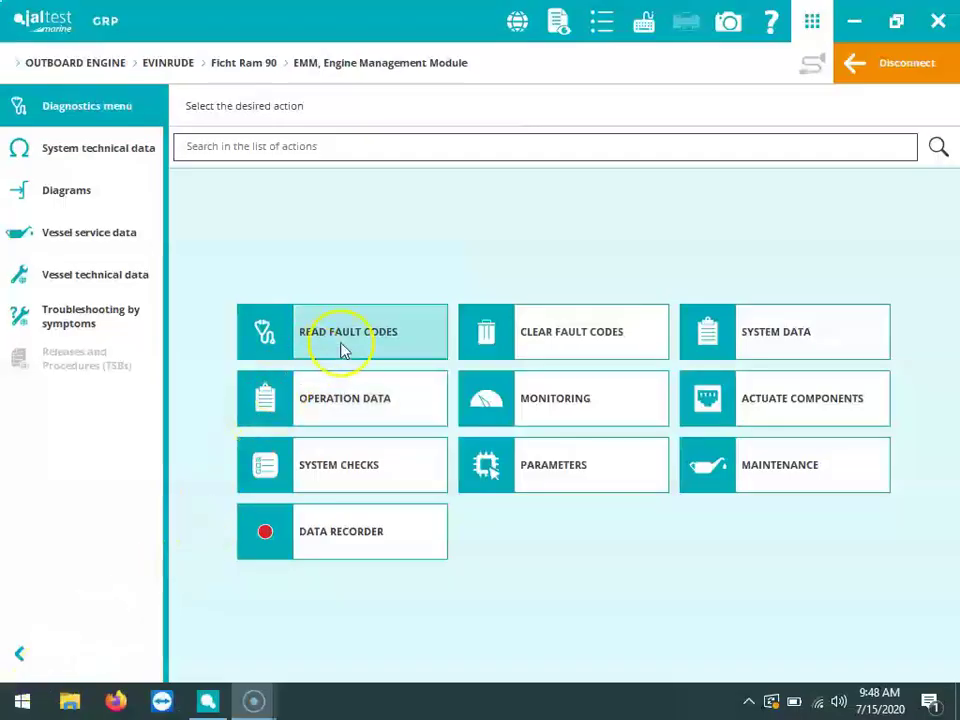
# Step: Read the EMM fault memory and scroll through the 13 stored fault codes
pyautogui.click(341, 345)
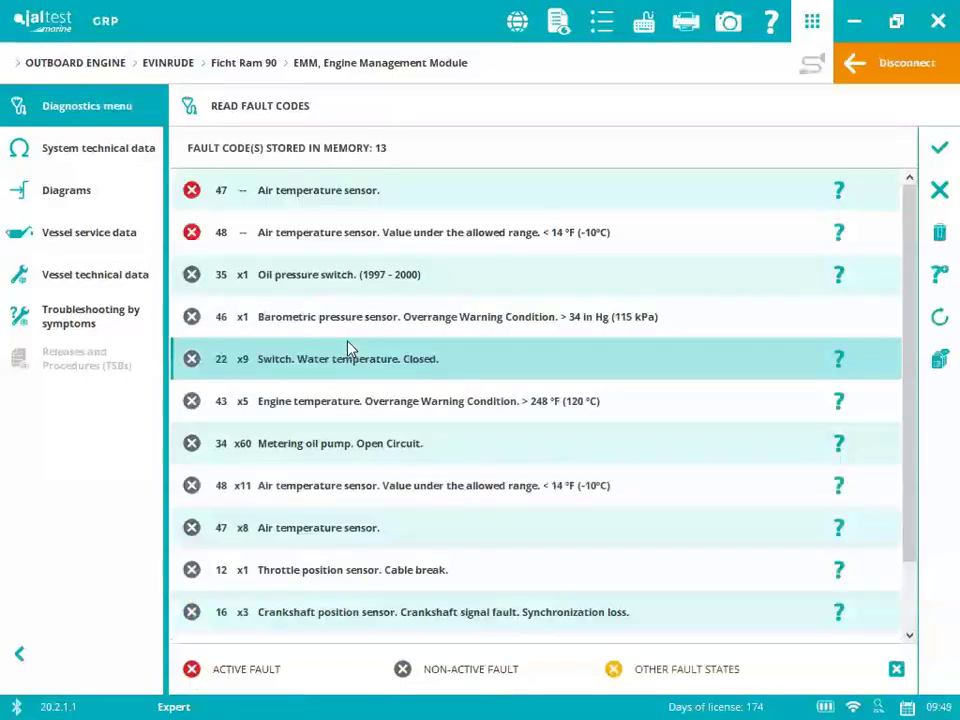
pyautogui.moveTo(913, 444); pyautogui.dragTo(757, 203)
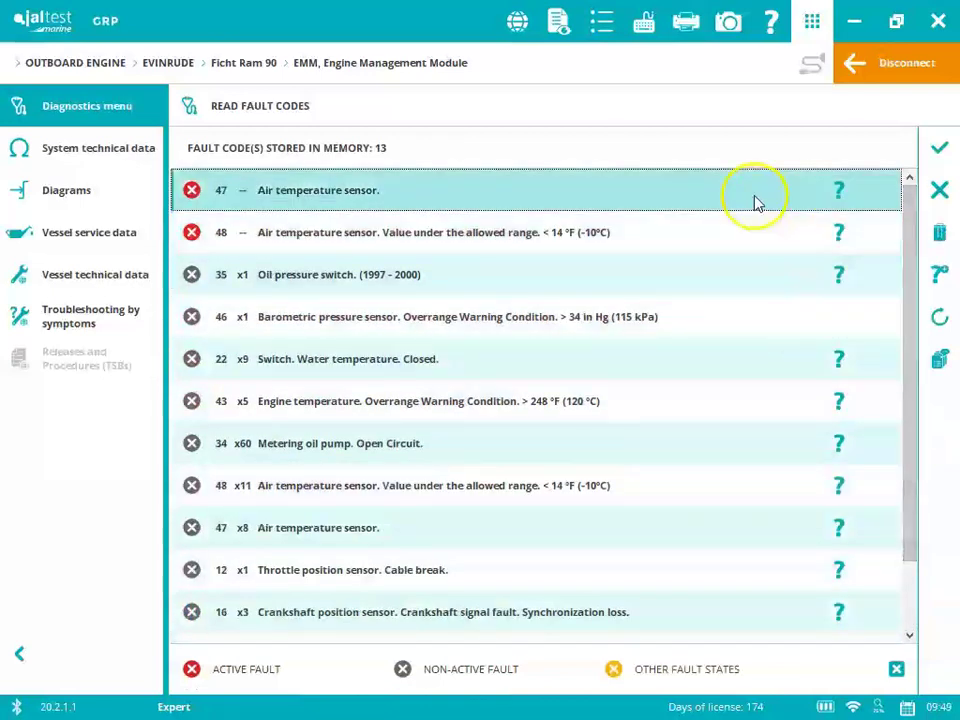
# Step: Review fault 47's help and the CB9A intake air temperature sensor component information
pyautogui.click(757, 203)
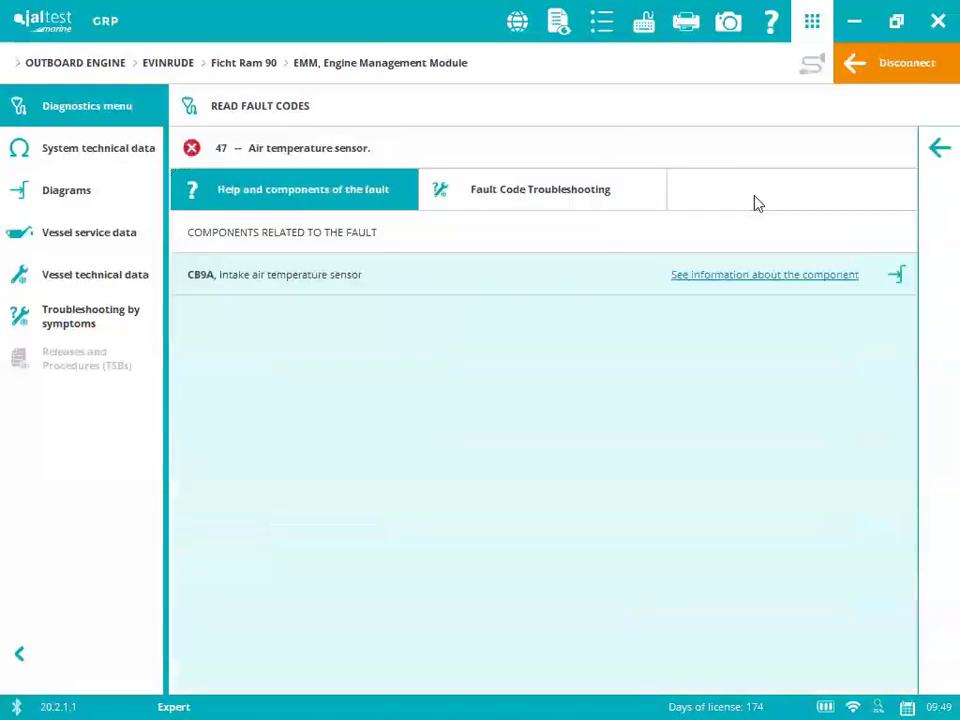
pyautogui.click(561, 244)
pyautogui.click(416, 274)
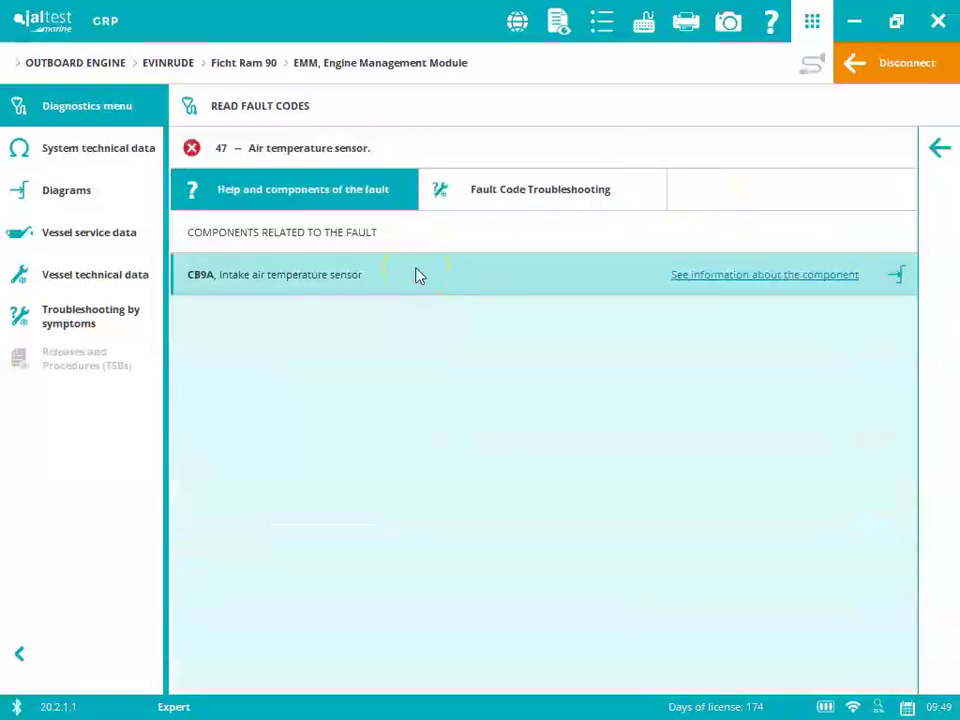
pyautogui.click(727, 275)
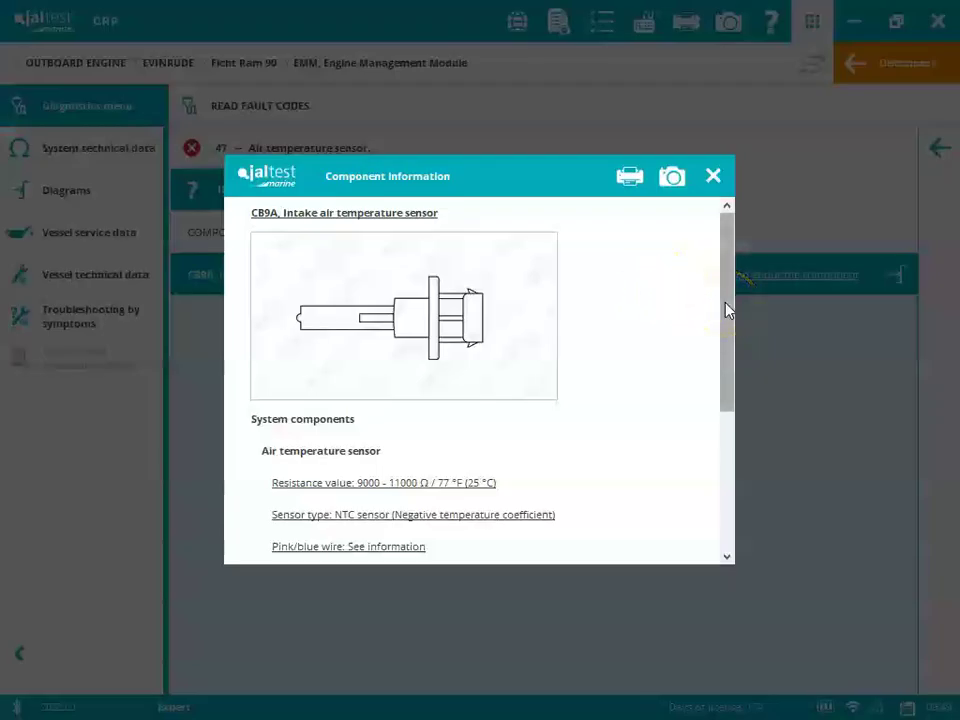
pyautogui.moveTo(726, 306); pyautogui.dragTo(724, 364)
pyautogui.click(713, 176)
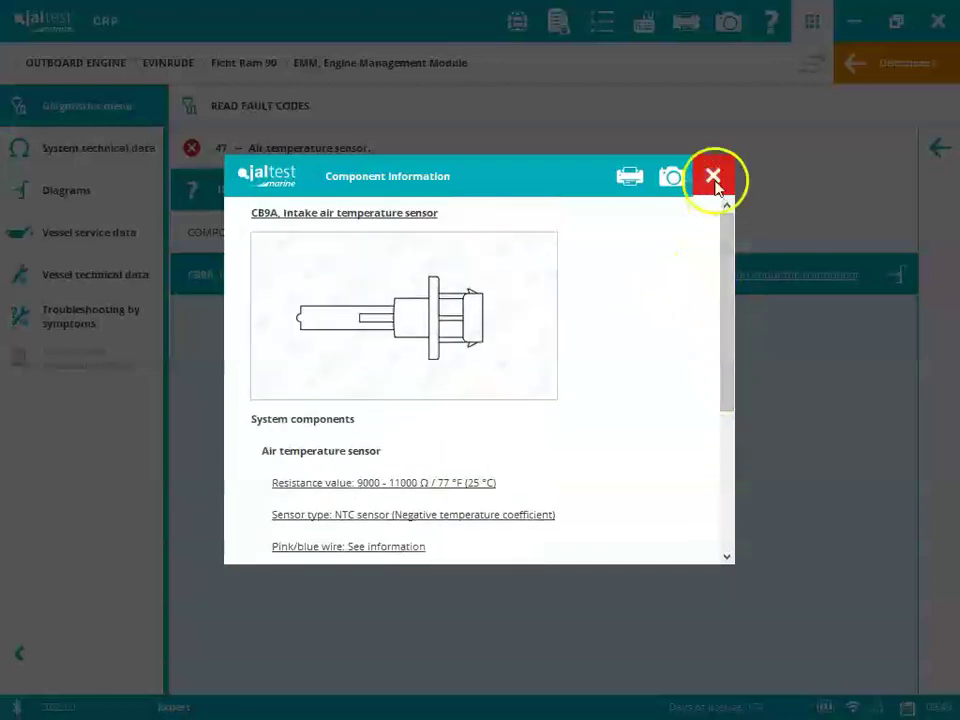
pyautogui.click(862, 258)
pyautogui.click(896, 277)
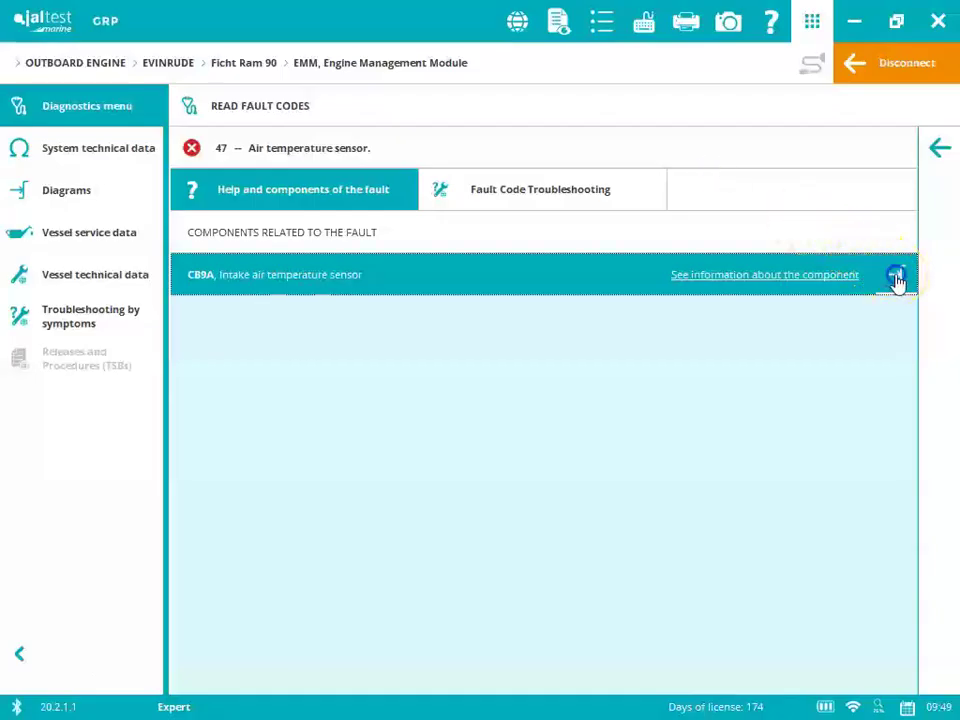
pyautogui.click(896, 277)
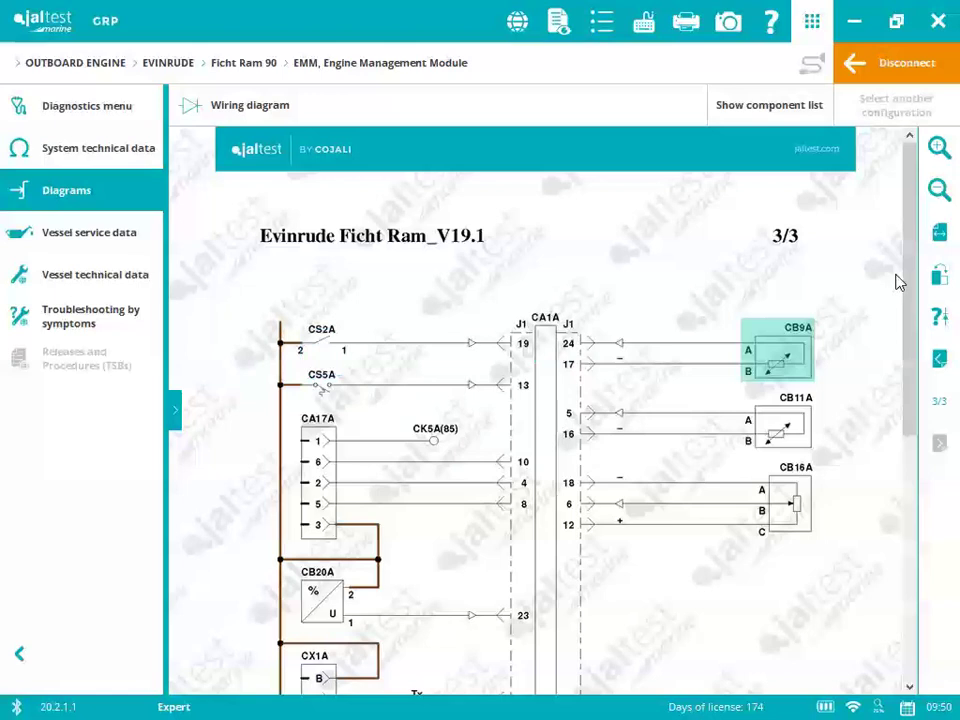
pyautogui.moveTo(784, 352)
pyautogui.moveTo(786, 430)
pyautogui.click(790, 492)
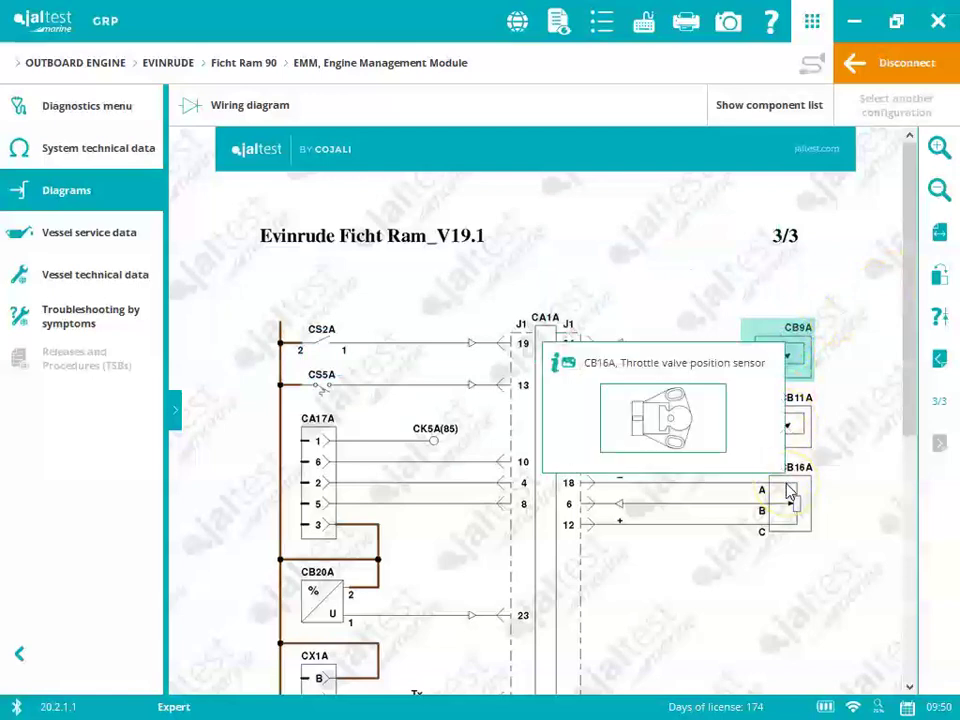
pyautogui.click(785, 362)
pyautogui.click(294, 154)
pyautogui.click(105, 115)
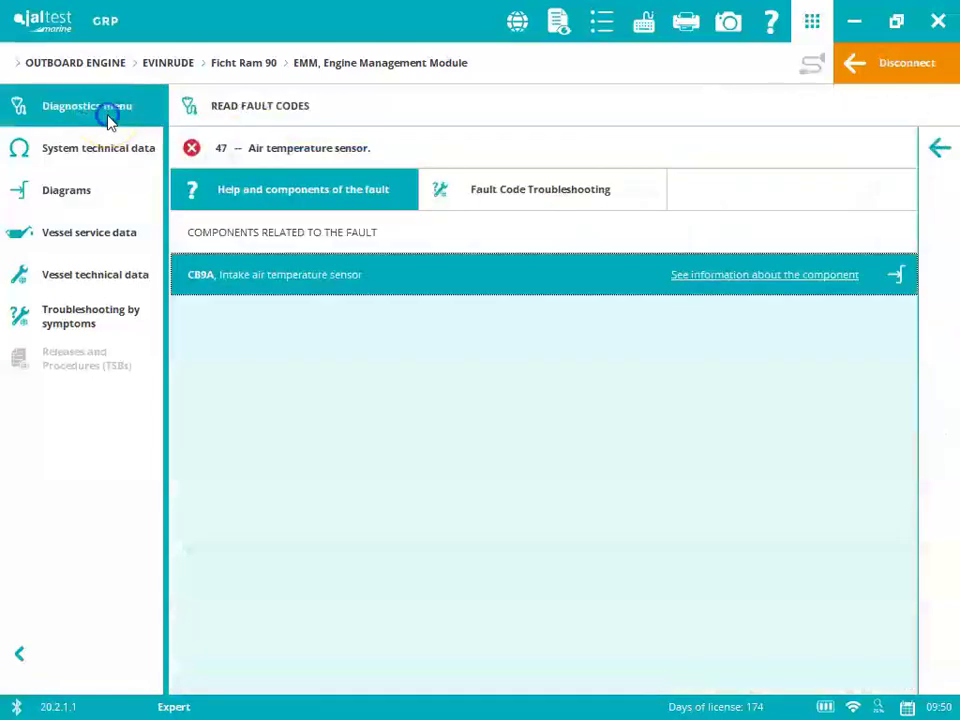
# Step: Glance at fault 47 troubleshooting, then close the list of 13 stored faults
pyautogui.click(520, 205)
pyautogui.click(936, 150)
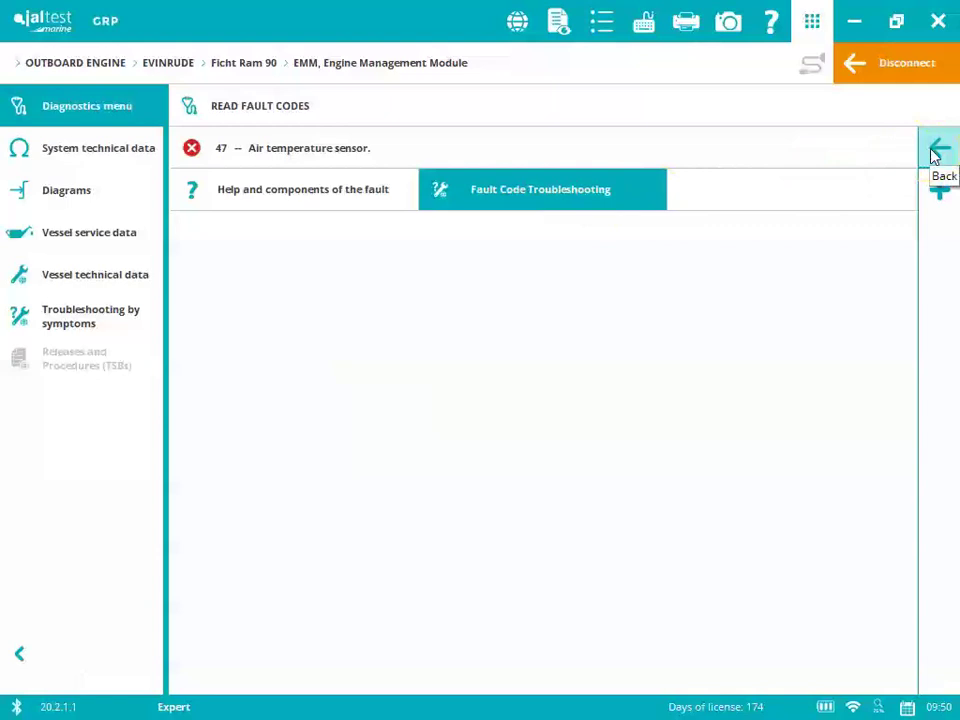
pyautogui.click(831, 189)
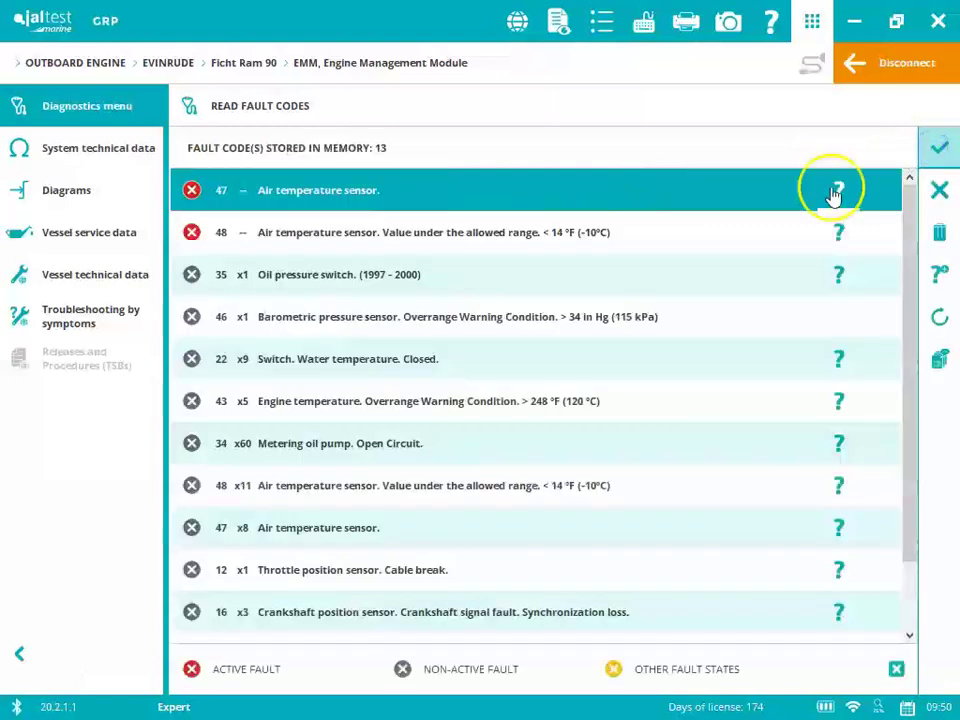
pyautogui.click(940, 150)
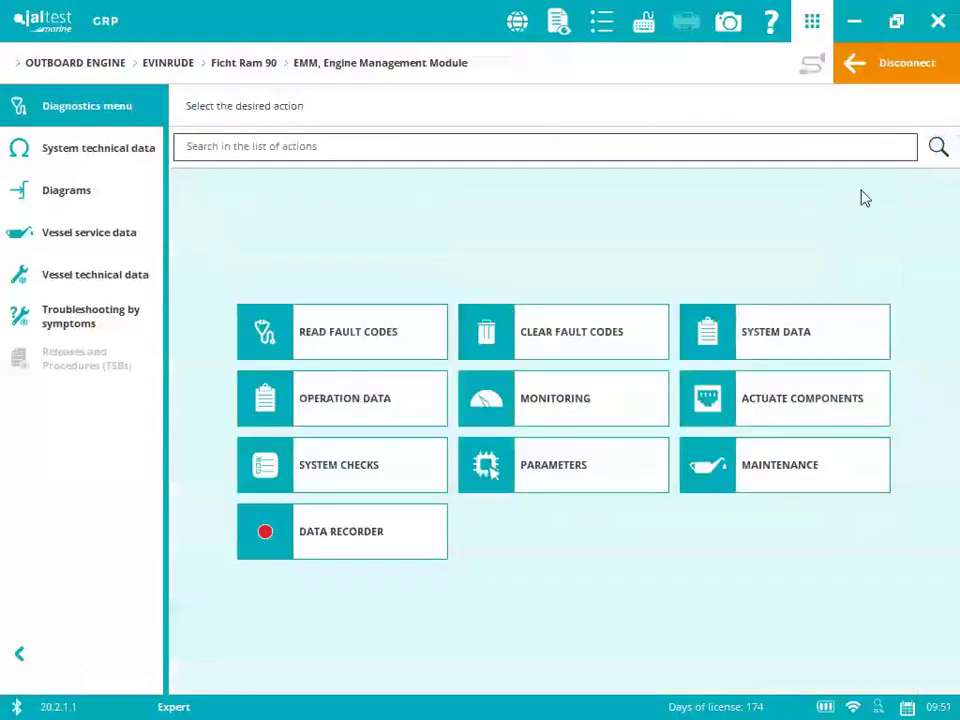
# Step: View the EMM's ECU data under System Data and return to the action menu
pyautogui.click(728, 336)
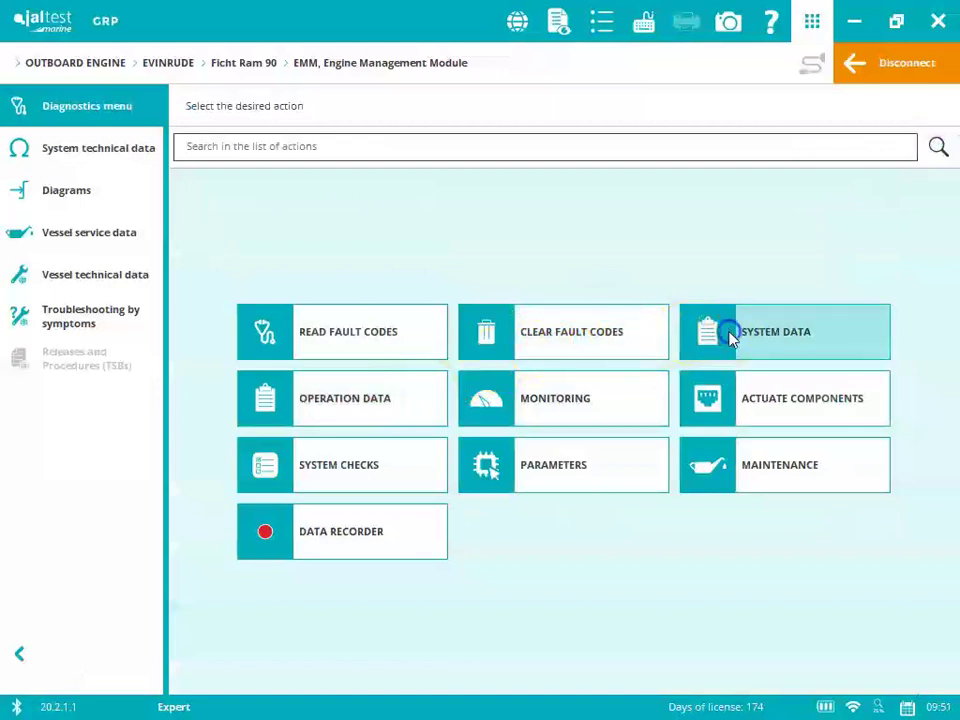
pyautogui.click(686, 203)
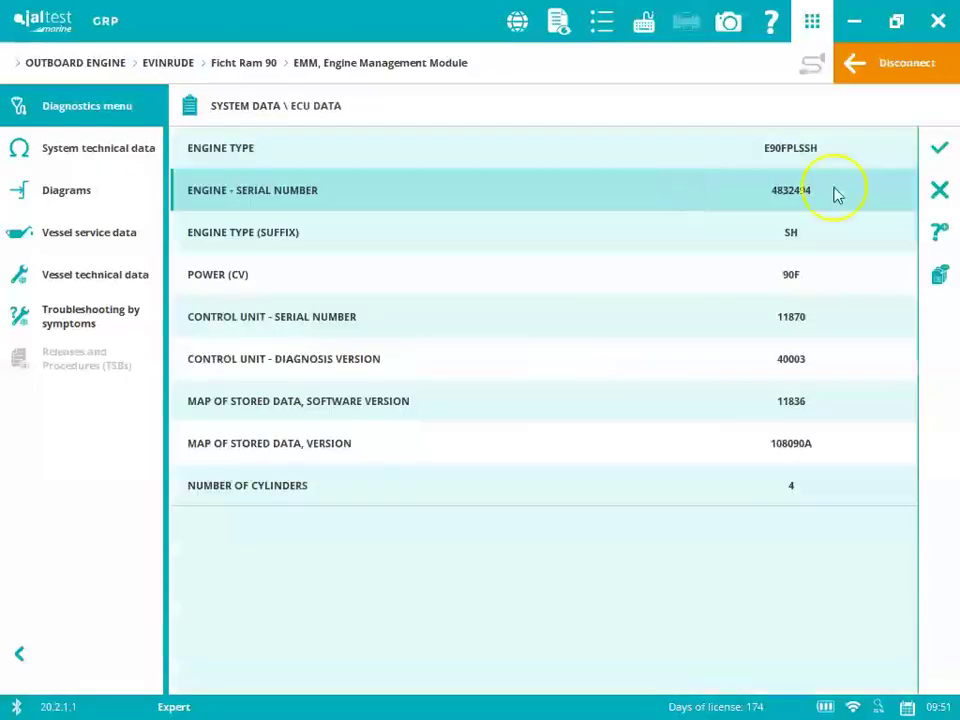
pyautogui.click(939, 149)
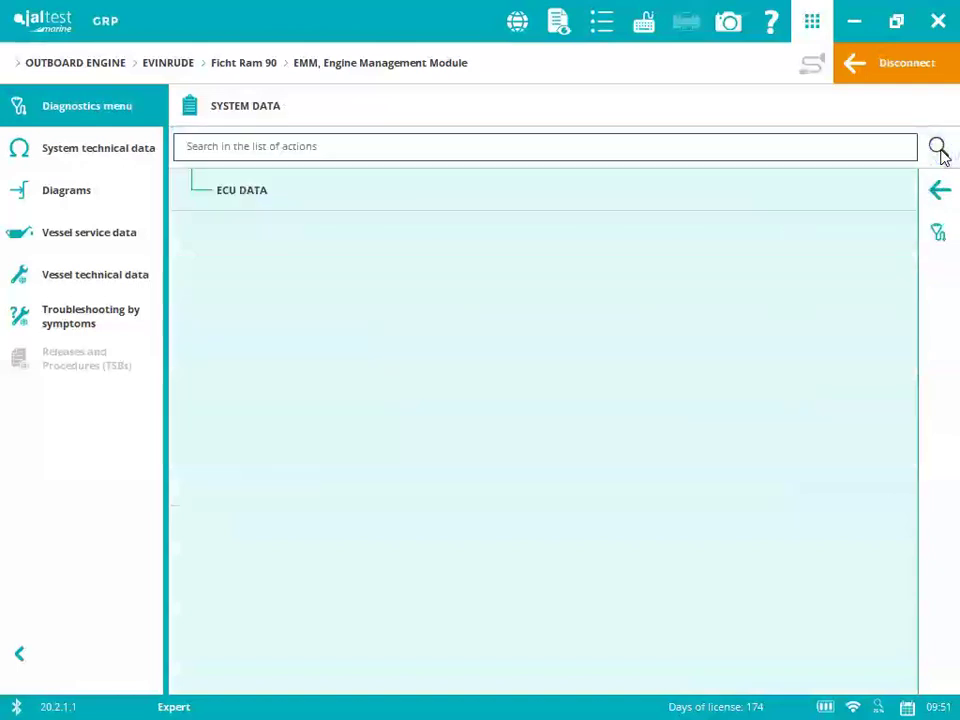
pyautogui.click(939, 189)
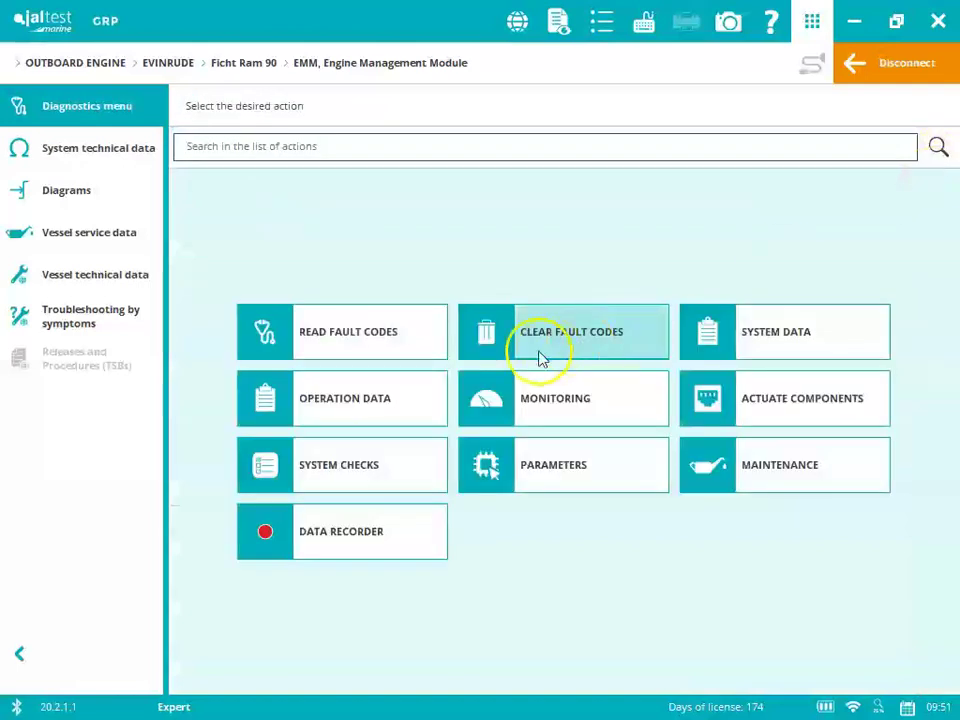
# Step: Expand TOTAL DATA under Operation Data, then go back to the action menu
pyautogui.click(396, 399)
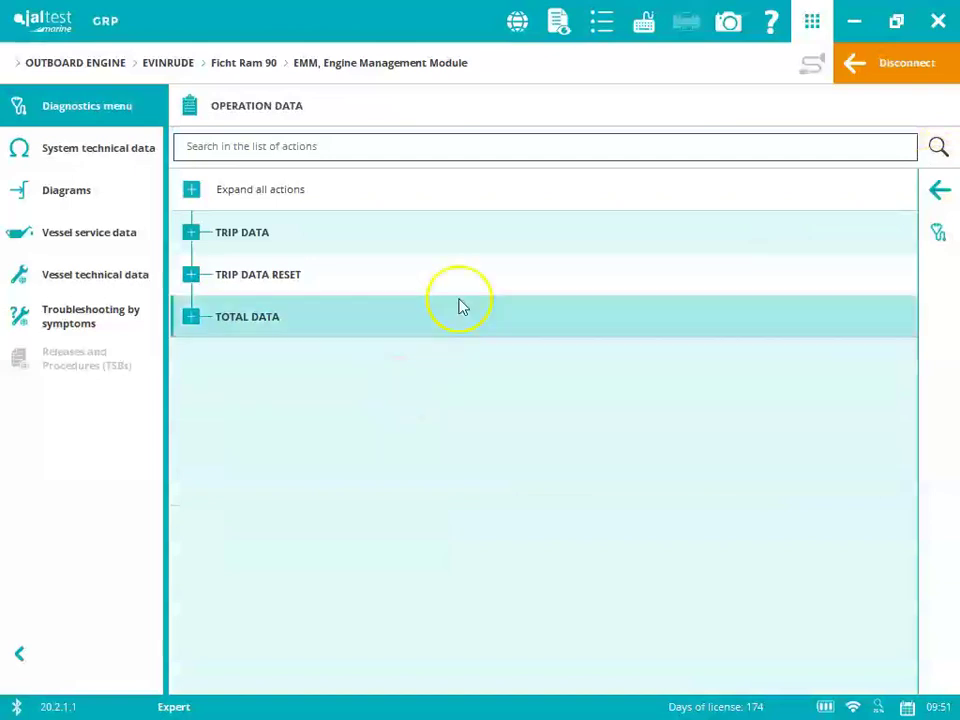
pyautogui.click(459, 306)
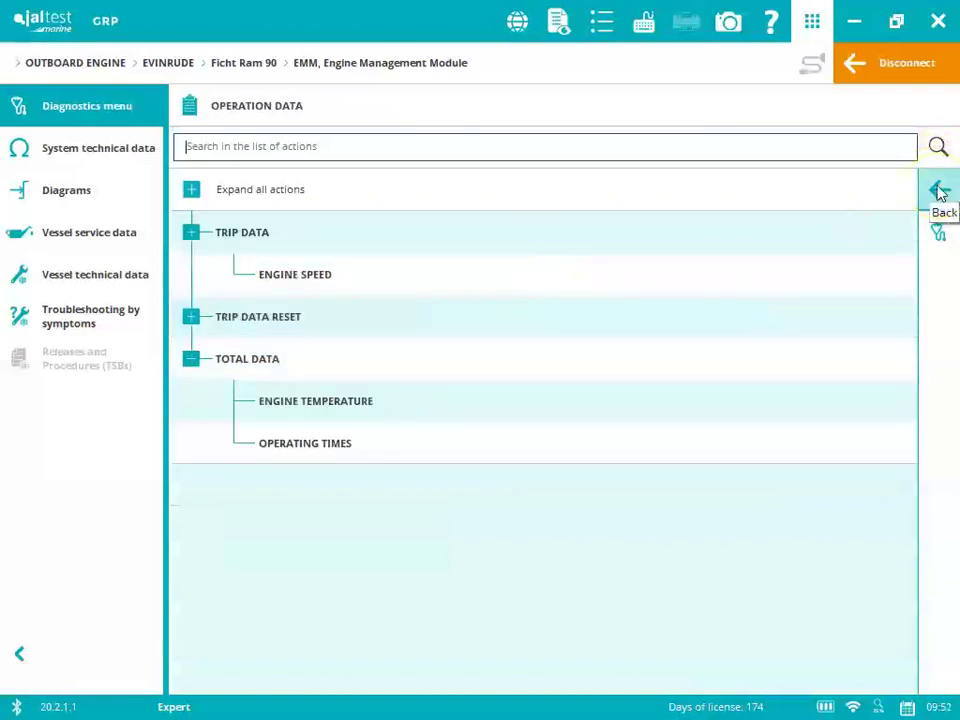
pyautogui.click(939, 191)
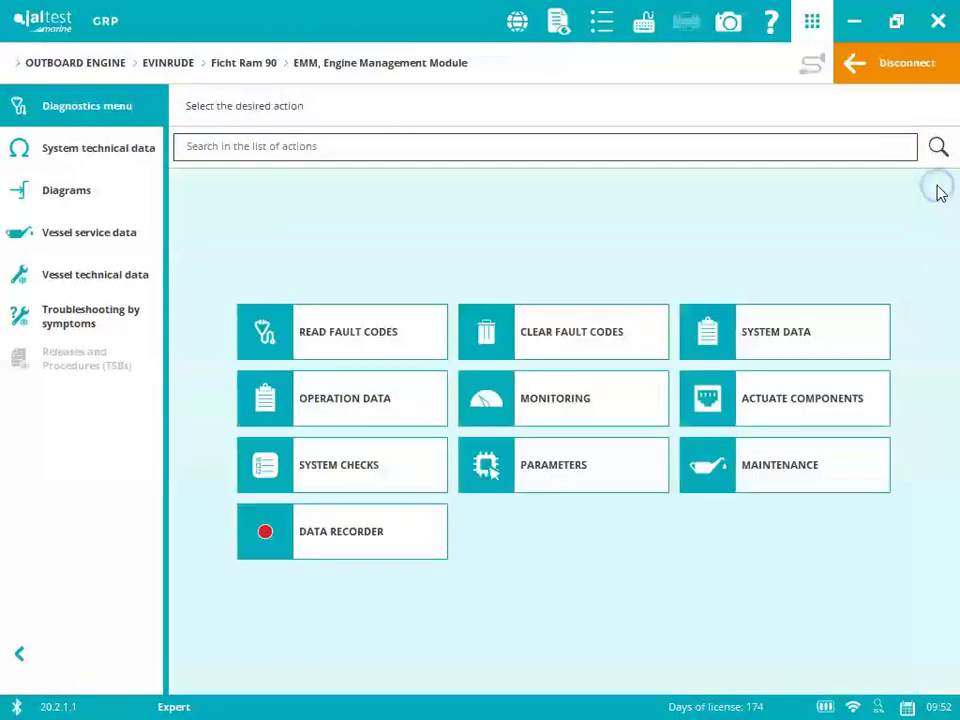
# Step: Open Monitoring's live data selection, accept the triggers message and tick Select All
pyautogui.click(577, 400)
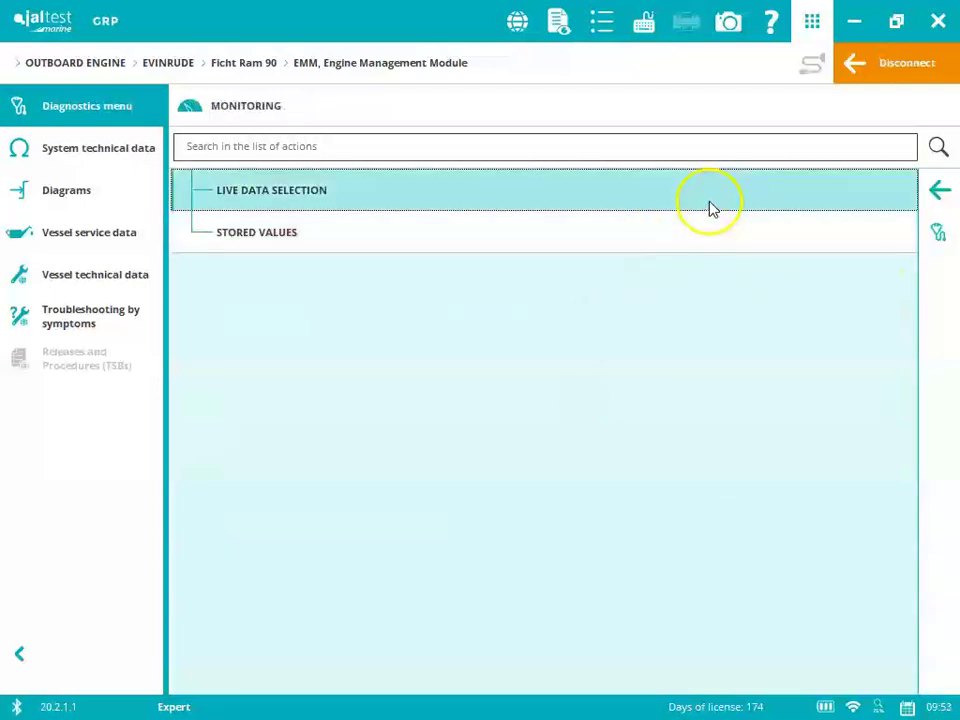
pyautogui.click(710, 205)
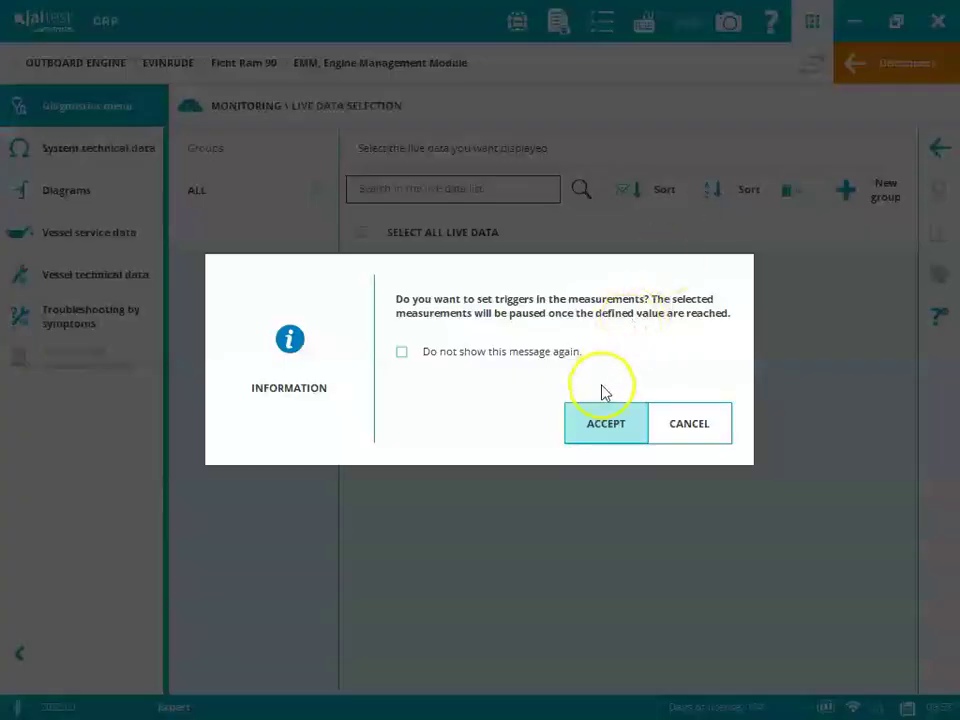
pyautogui.click(598, 428)
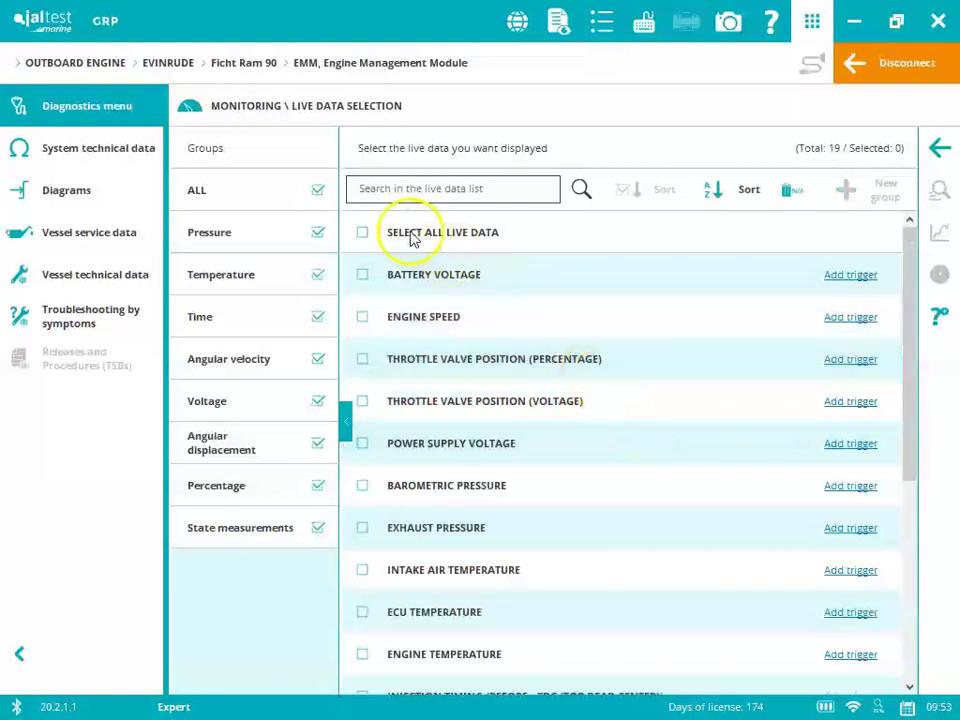
pyautogui.click(362, 233)
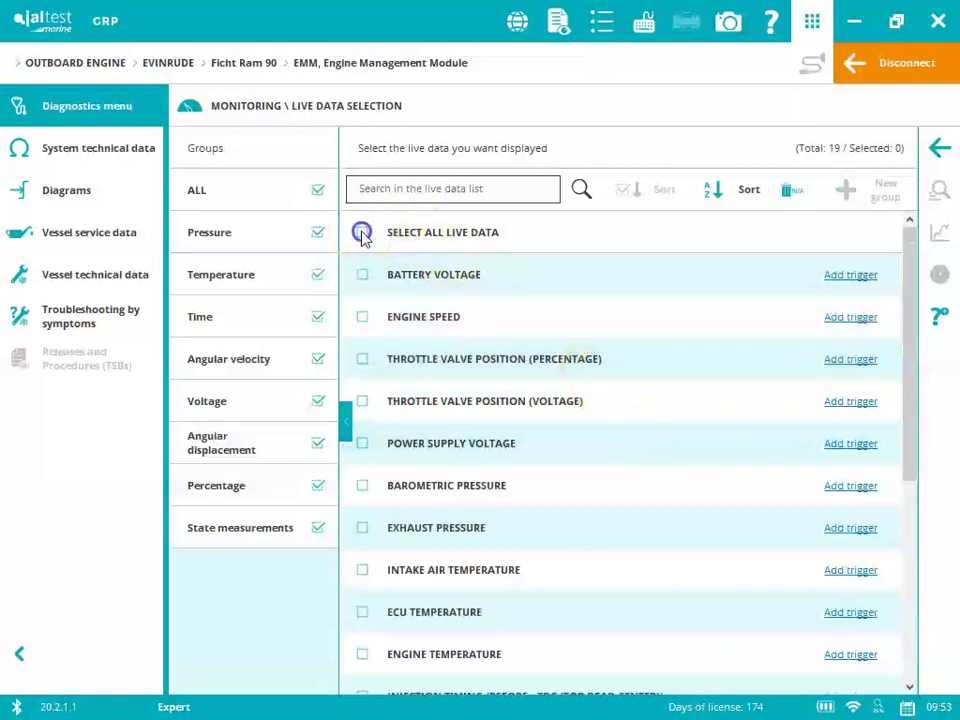
# Step: Preview current values of all 19 measurements across pages 1–3
pyautogui.click(938, 190)
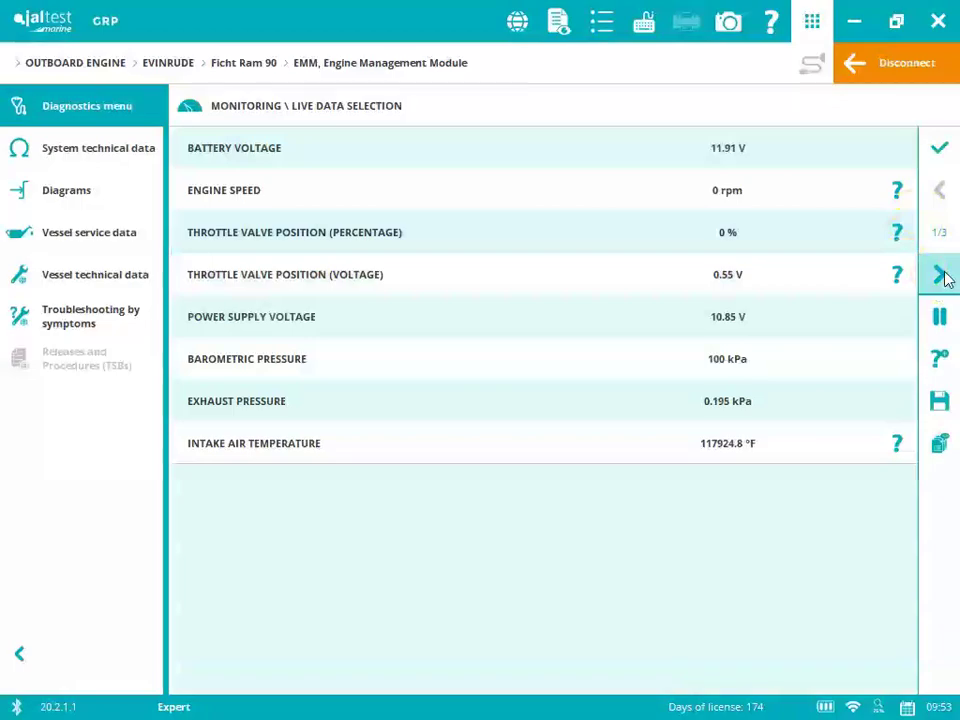
pyautogui.click(943, 276)
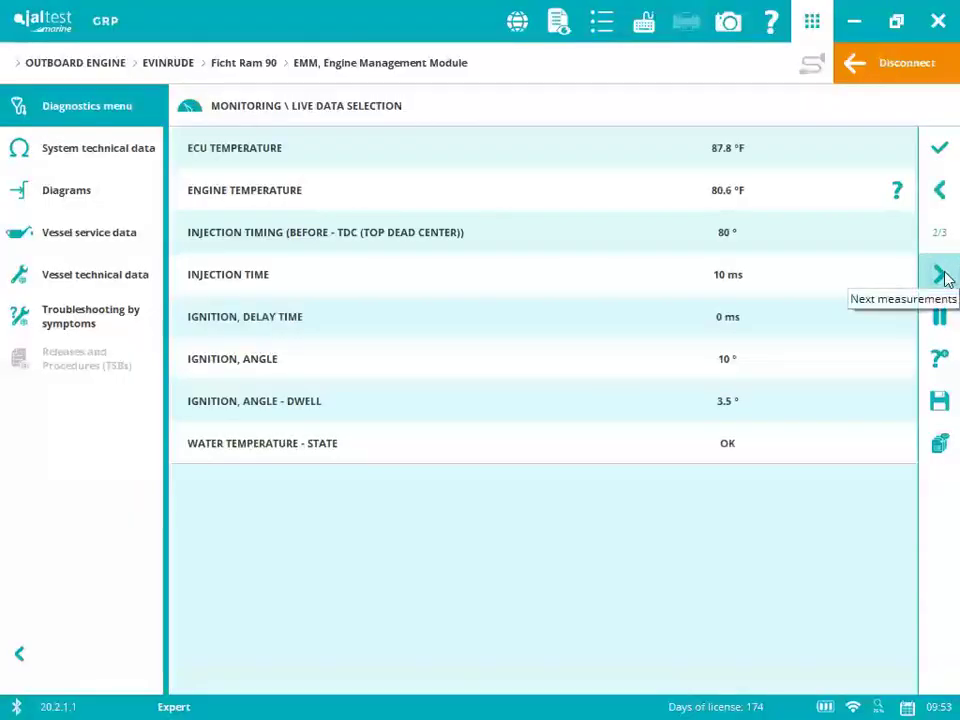
pyautogui.click(945, 278)
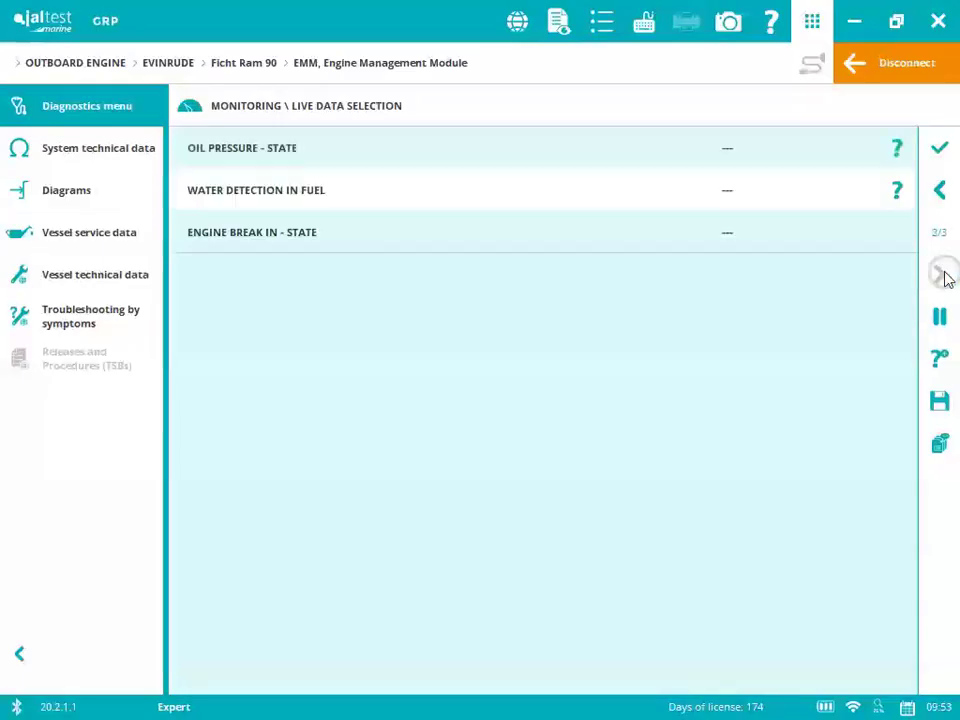
pyautogui.click(938, 152)
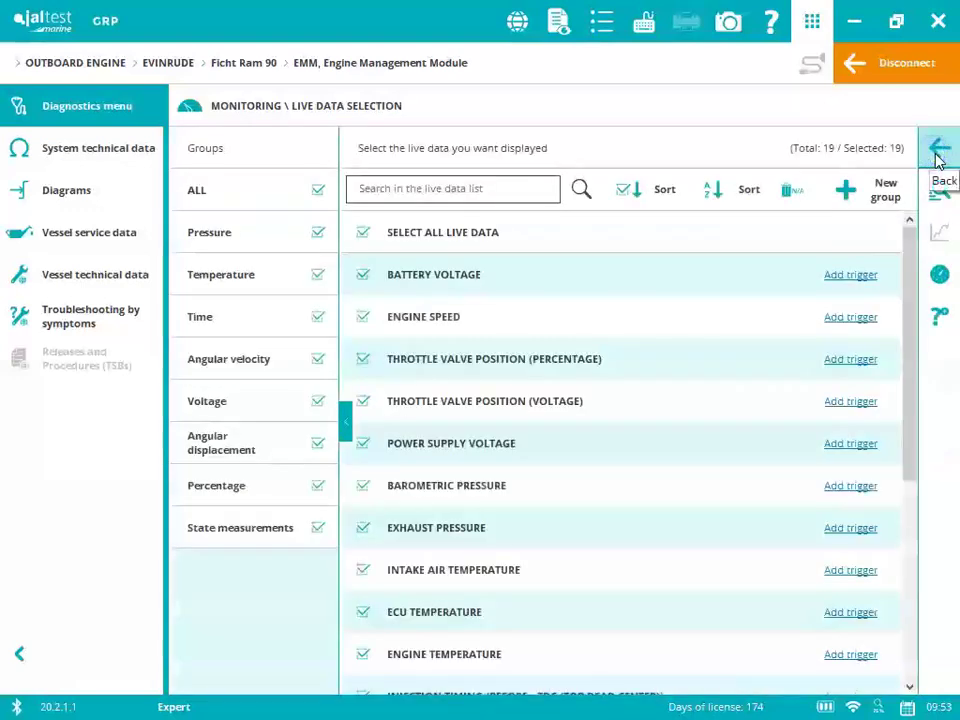
# Step: Keep only Battery Voltage, both Throttle Valve Position rows, Power Supply Voltage and Barometric Pressure
pyautogui.click(362, 233)
pyautogui.click(362, 274)
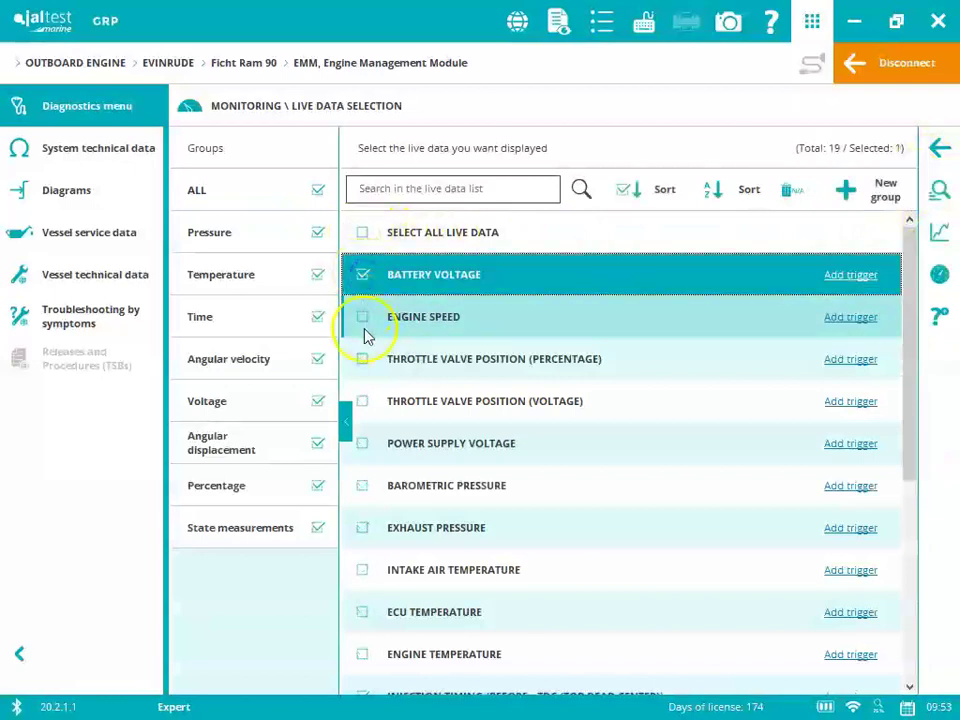
pyautogui.click(364, 364)
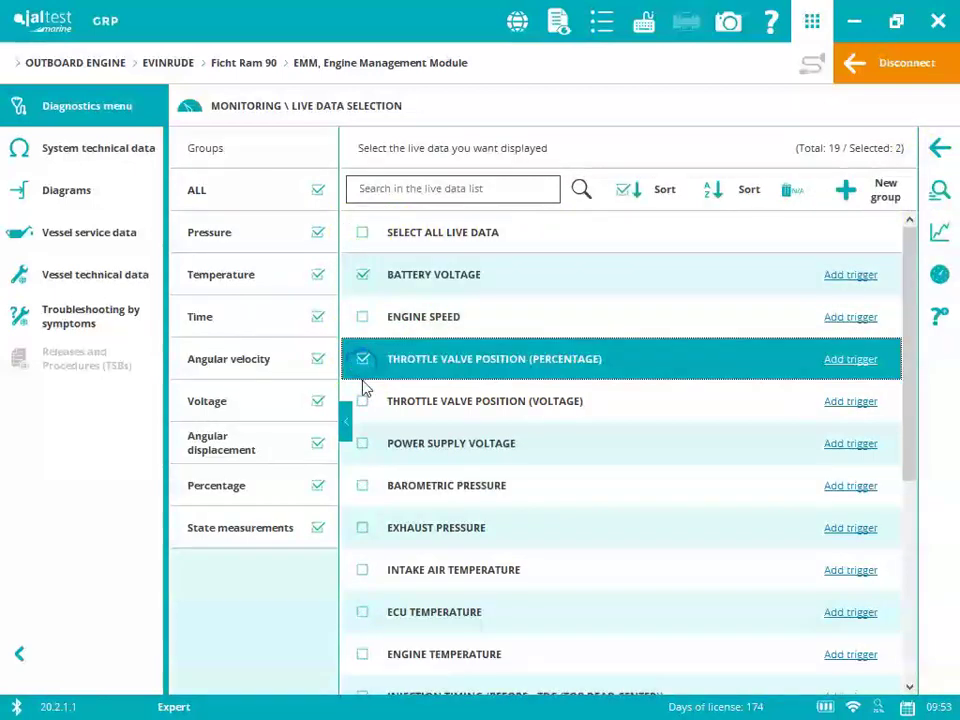
pyautogui.click(364, 403)
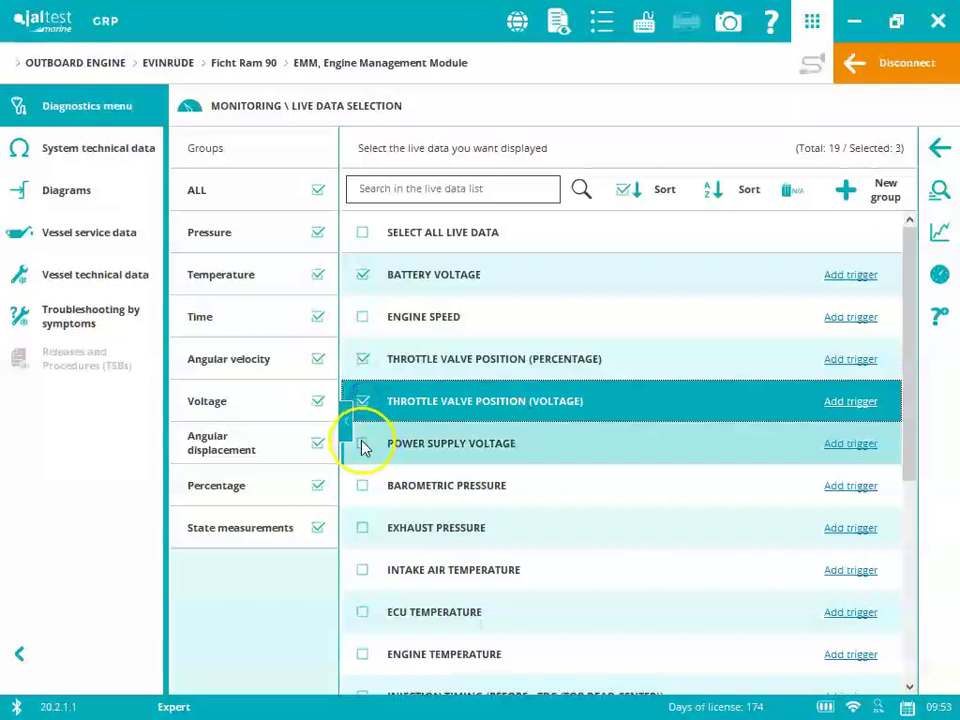
pyautogui.click(363, 445)
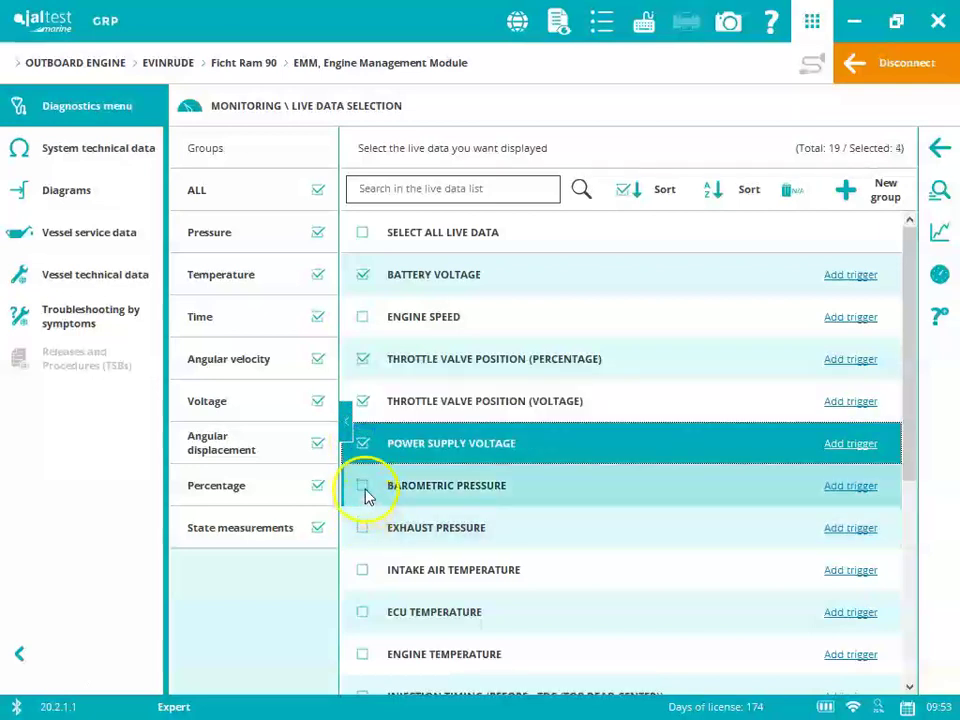
pyautogui.click(364, 488)
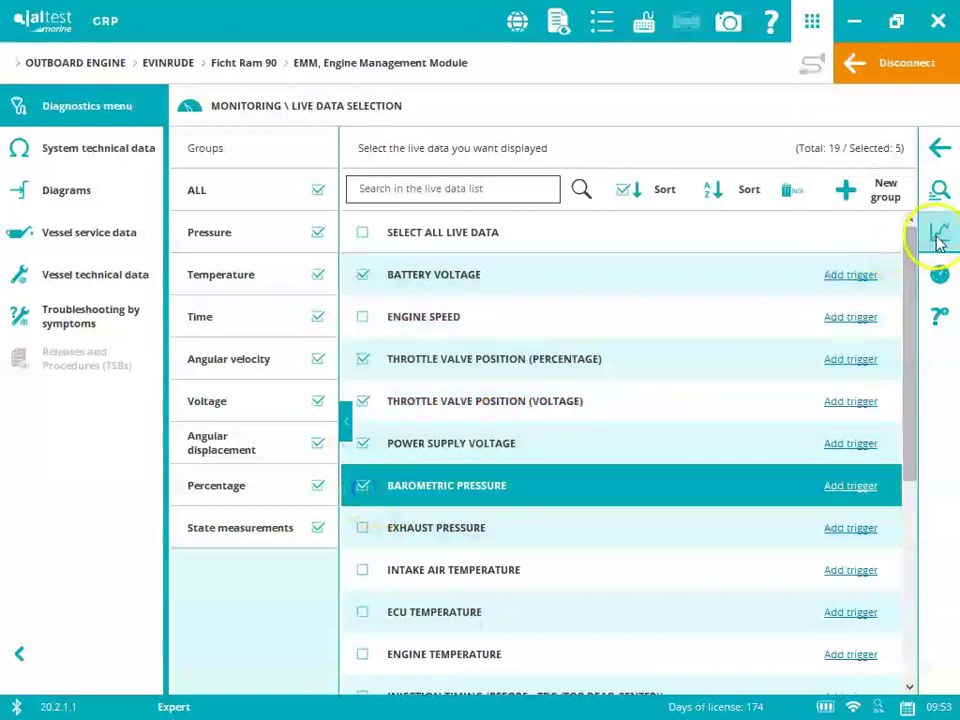
# Step: Graph battery voltage, throttle positions, supply voltage and barometric pressure live, then exit
pyautogui.click(940, 236)
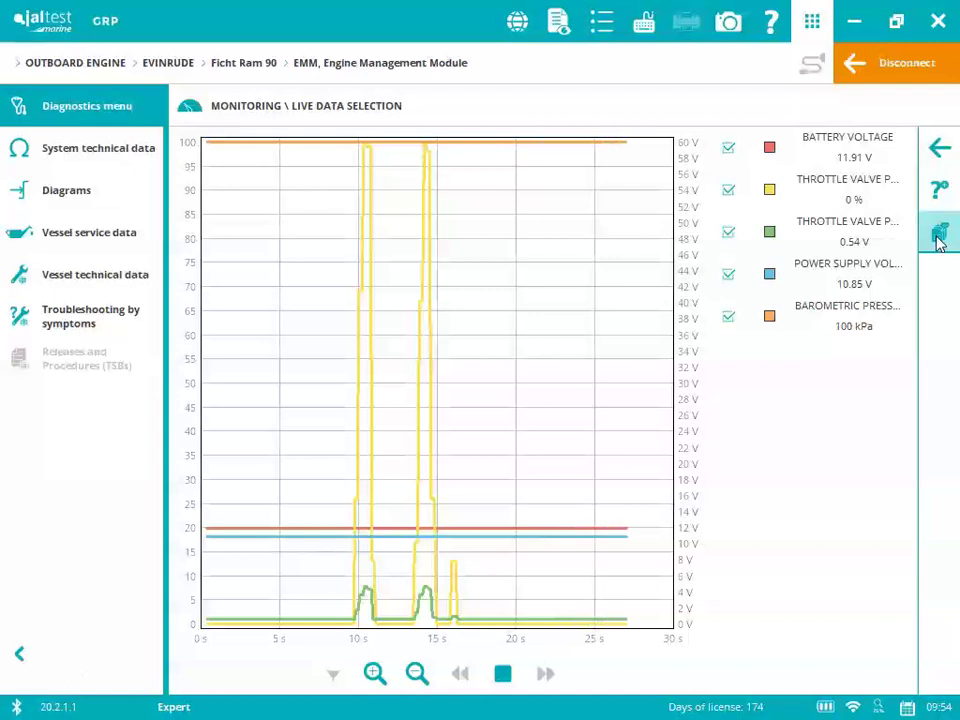
pyautogui.click(940, 147)
pyautogui.click(942, 146)
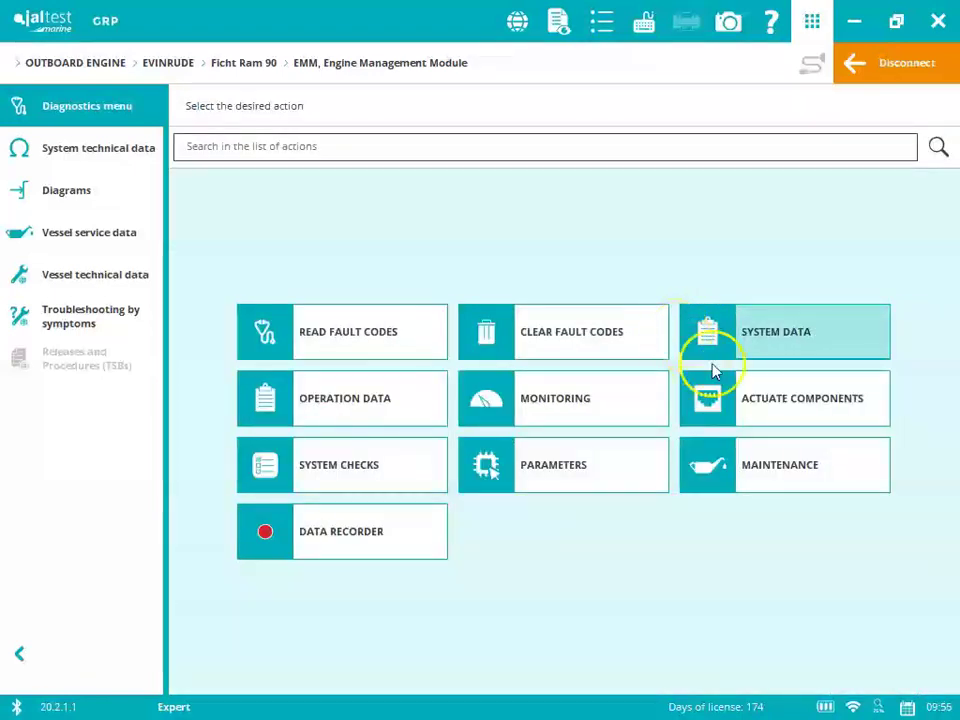
# Step: Run the injector actuation test, switching injector 1 on then off with engine stopped
pyautogui.click(761, 400)
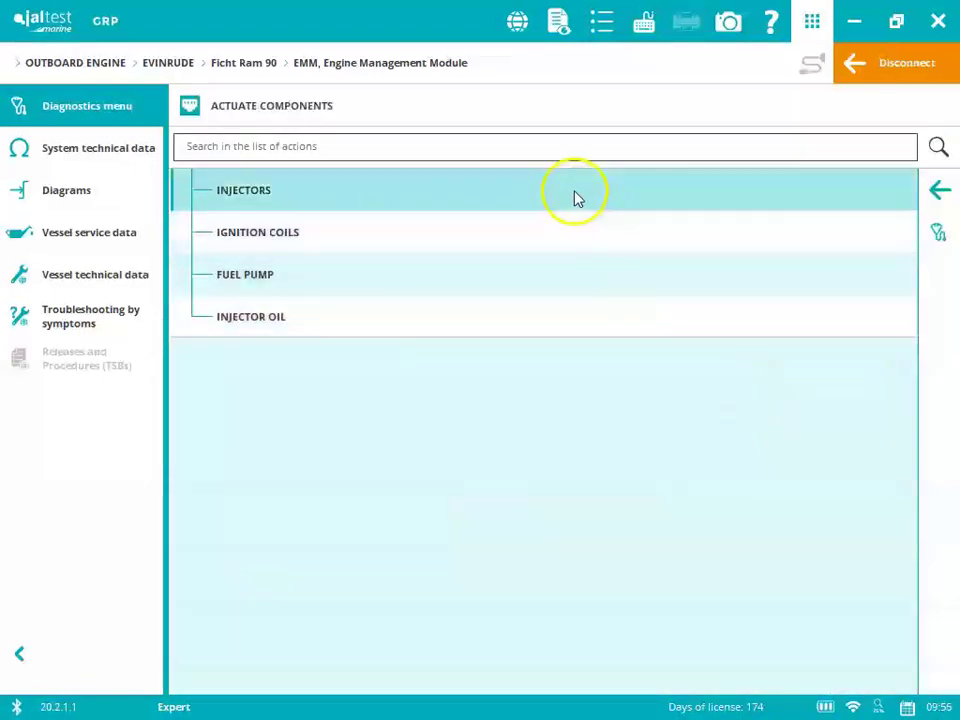
pyautogui.click(573, 194)
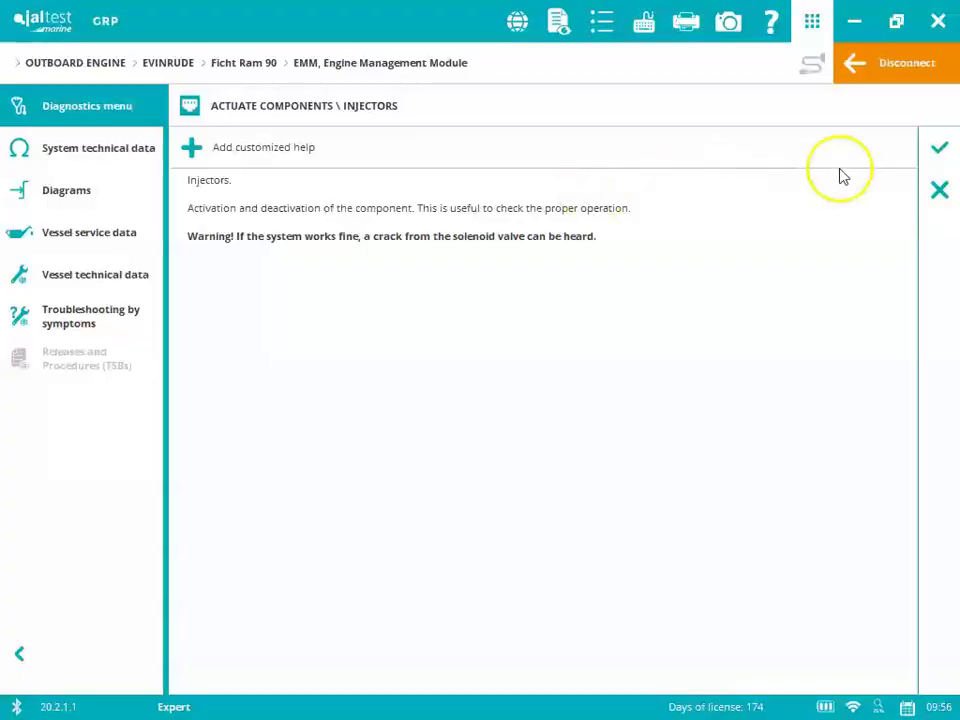
pyautogui.click(936, 149)
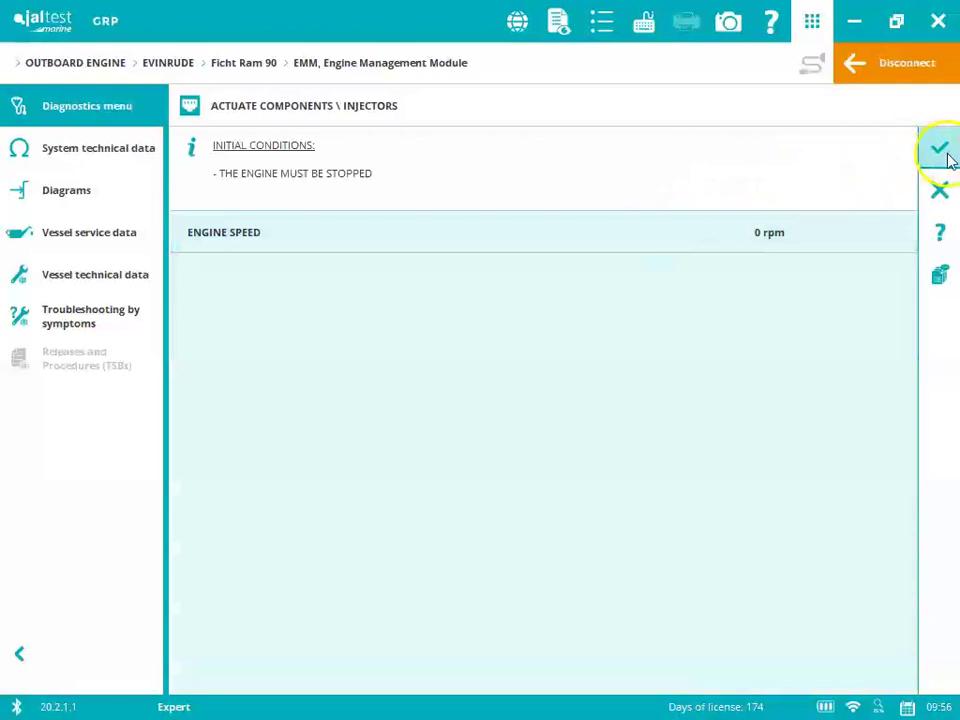
pyautogui.click(950, 153)
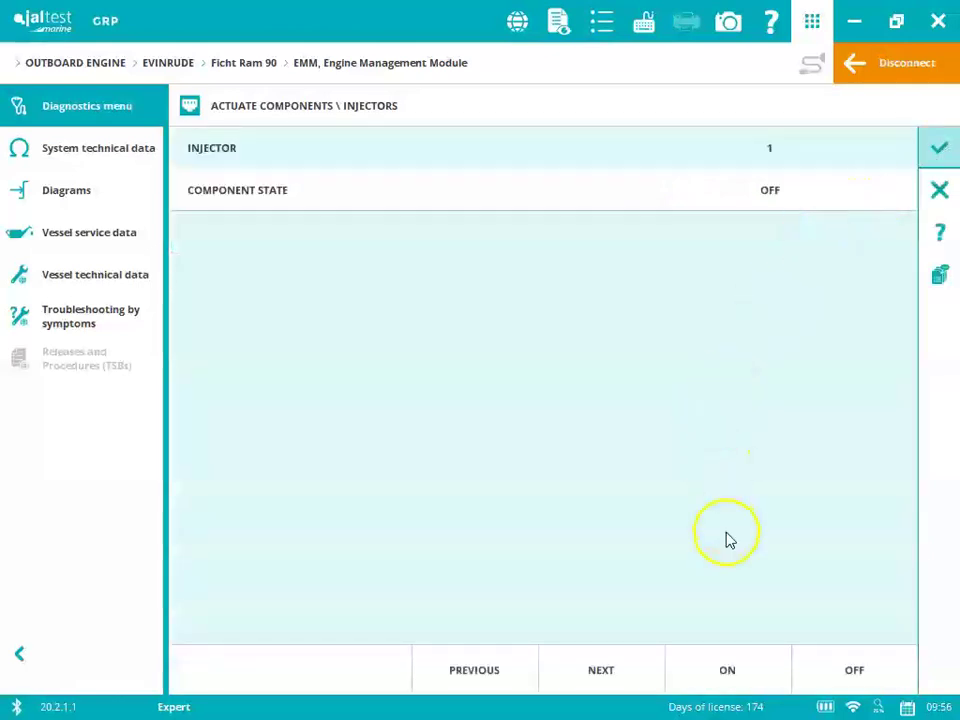
pyautogui.click(724, 657)
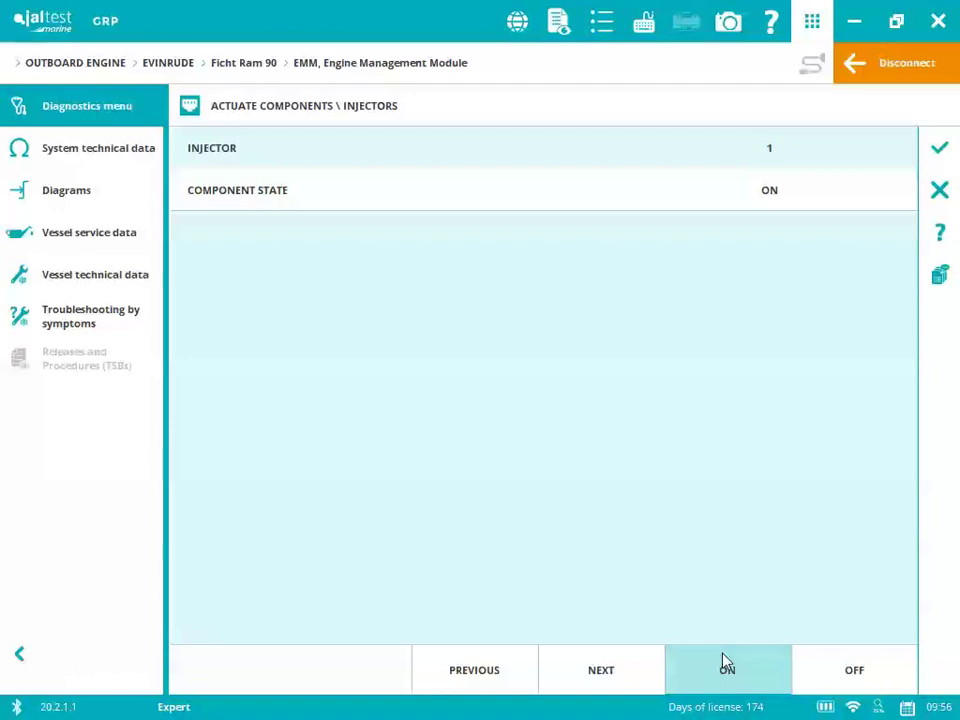
pyautogui.click(849, 680)
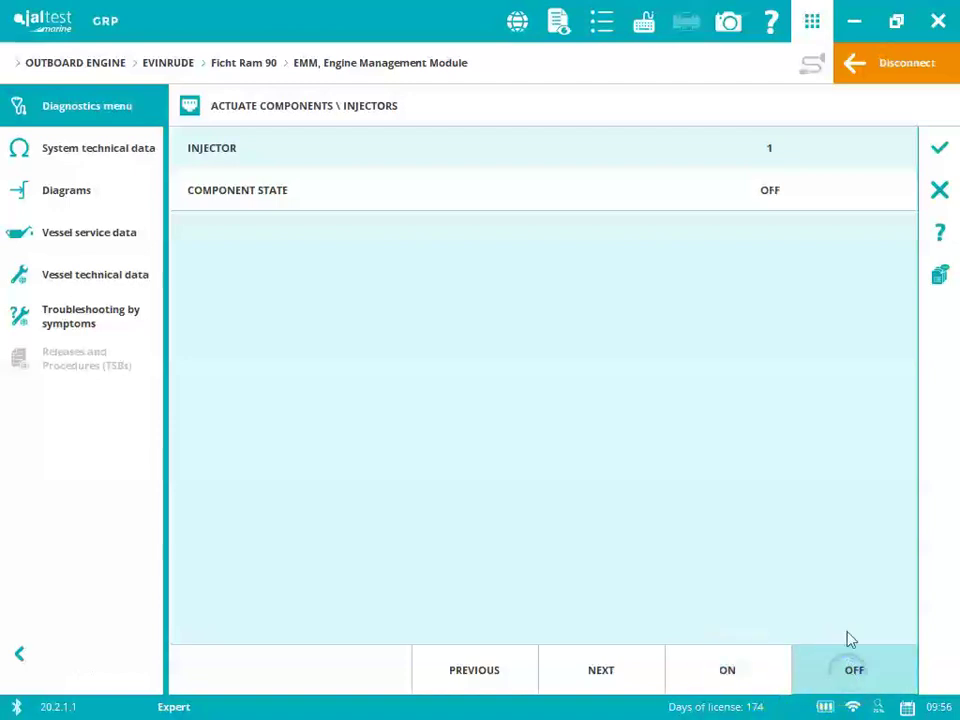
pyautogui.click(938, 194)
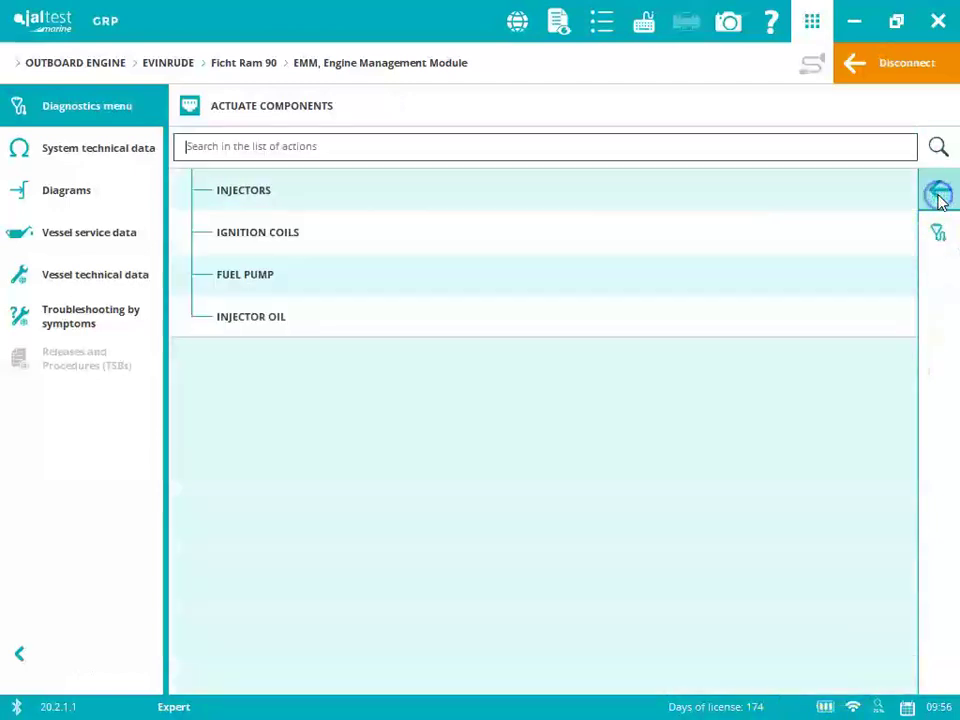
# Step: Briefly visit System Checks, then open Parameters and expand DISPLAY PARAMETERS to show Injectors
pyautogui.click(932, 190)
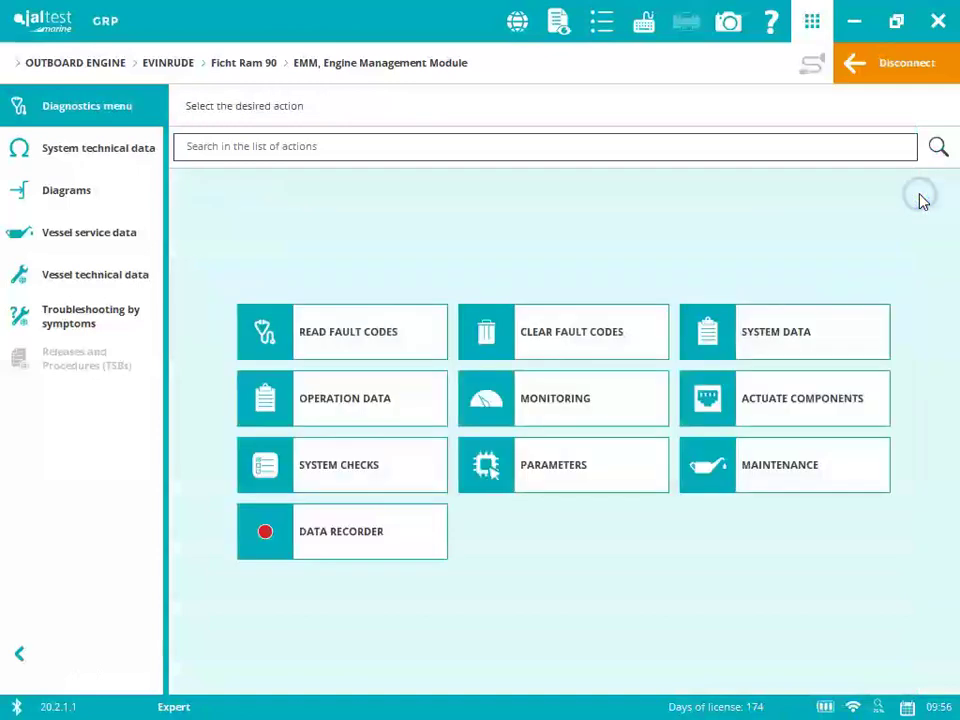
pyautogui.click(392, 454)
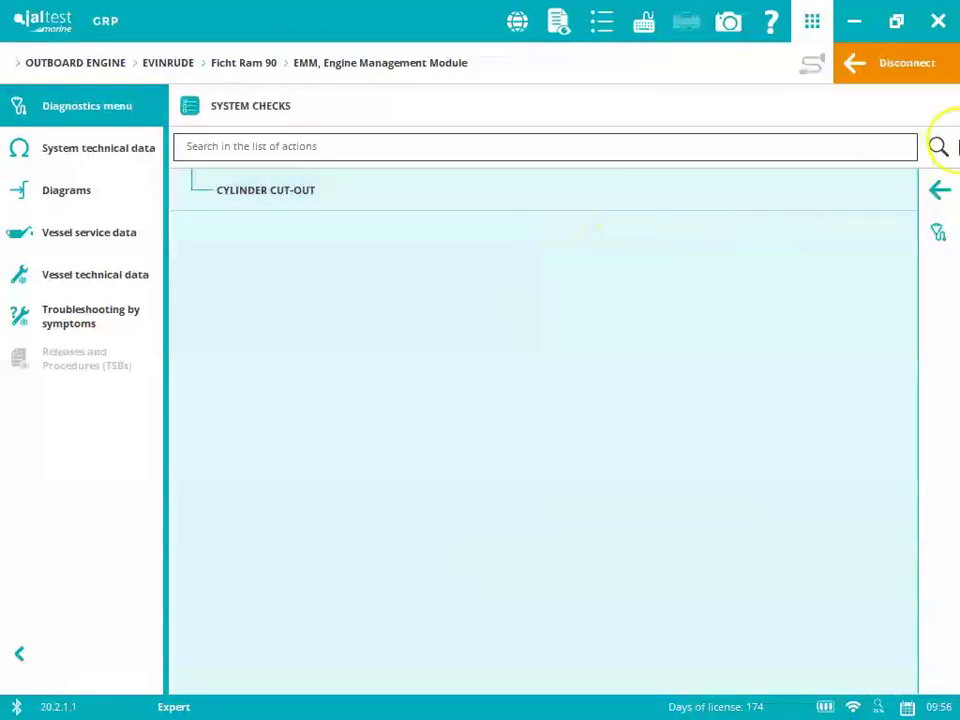
pyautogui.click(938, 188)
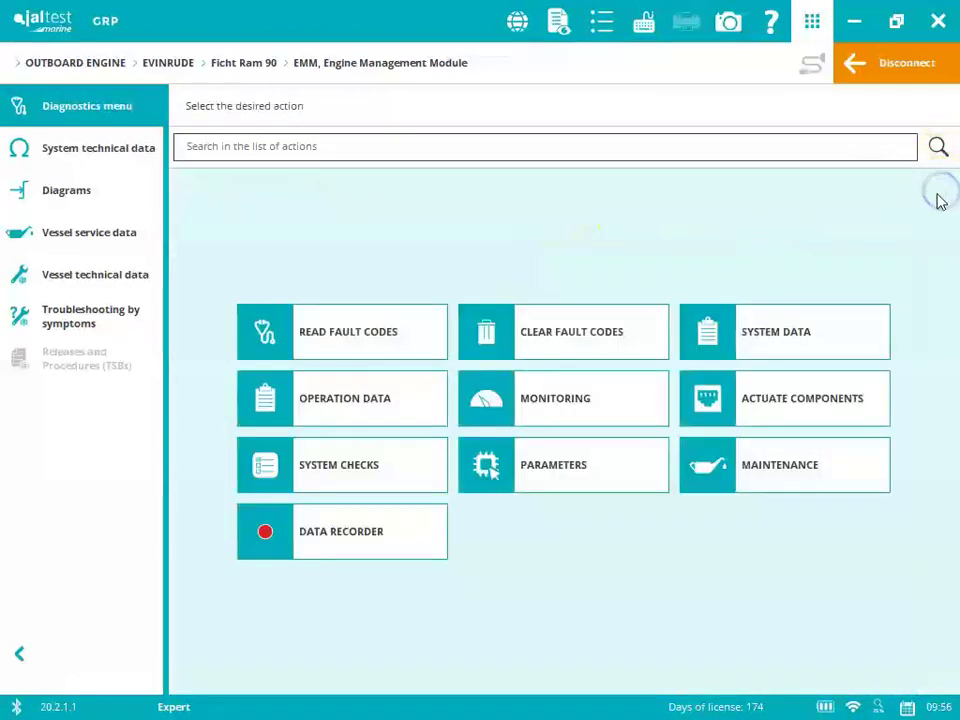
pyautogui.click(596, 470)
pyautogui.click(435, 234)
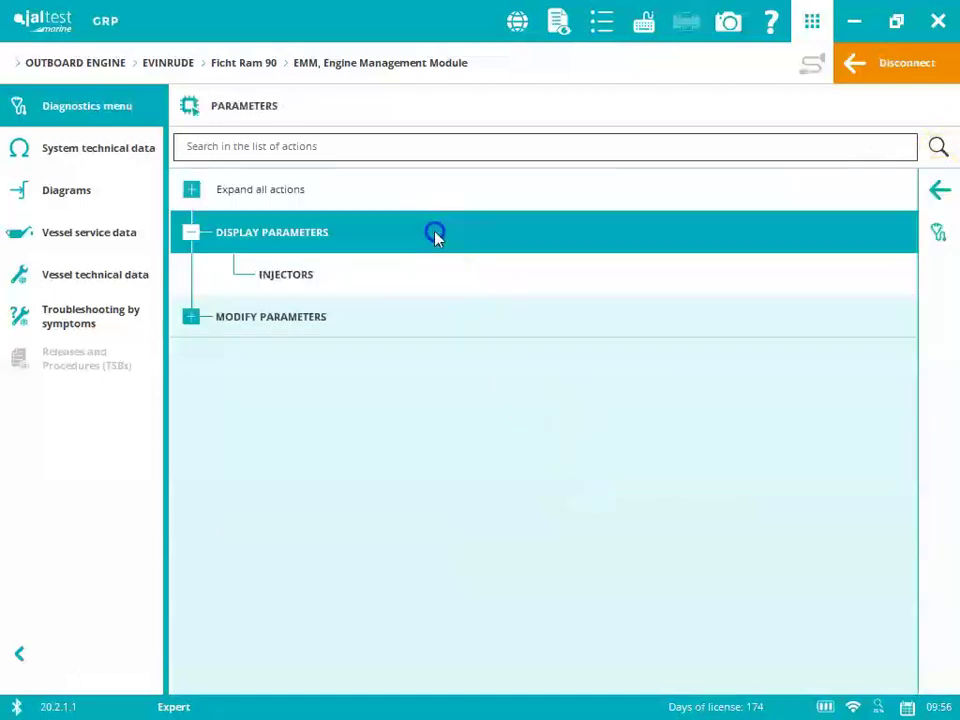
# Step: Show the injectors' stored values and review the serial number and coefficients A through D
pyautogui.click(437, 275)
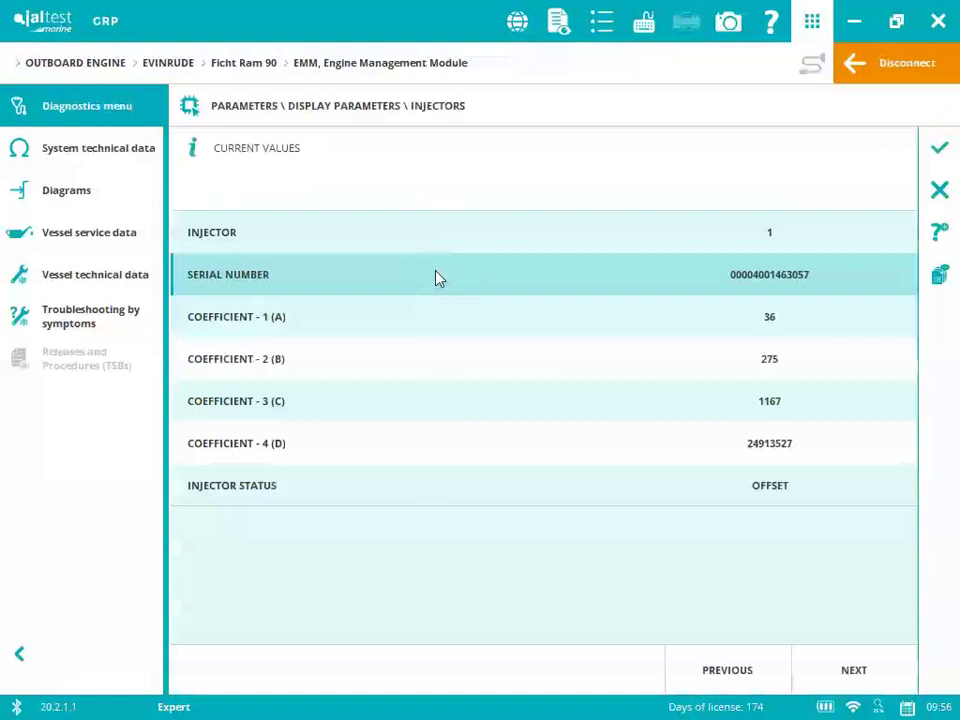
pyautogui.click(463, 285)
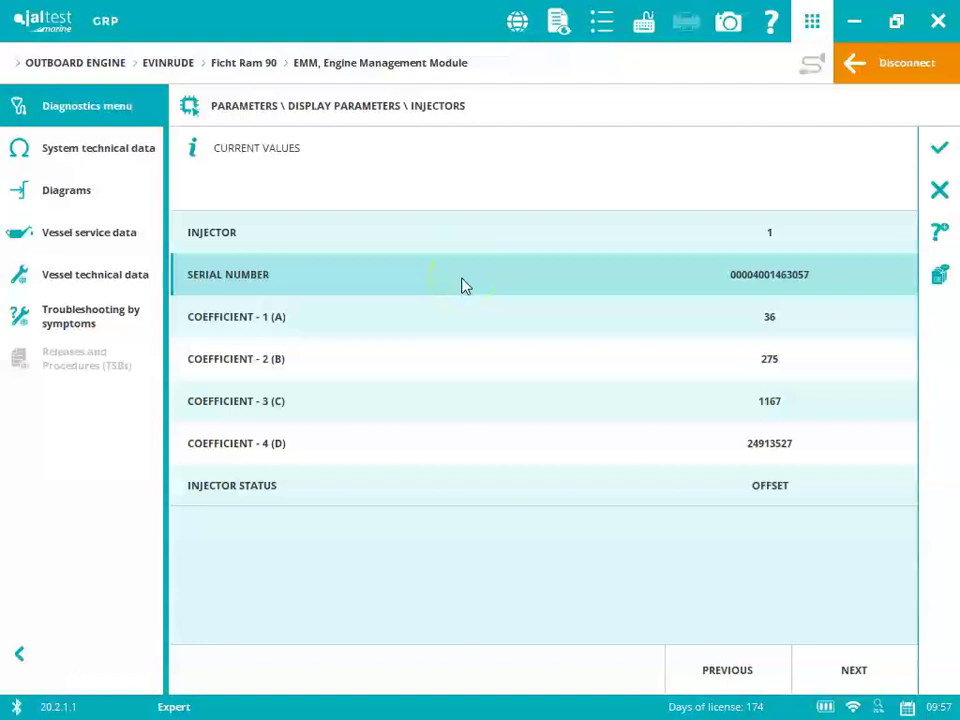
pyautogui.click(542, 360)
pyautogui.click(553, 409)
pyautogui.click(536, 311)
pyautogui.click(655, 275)
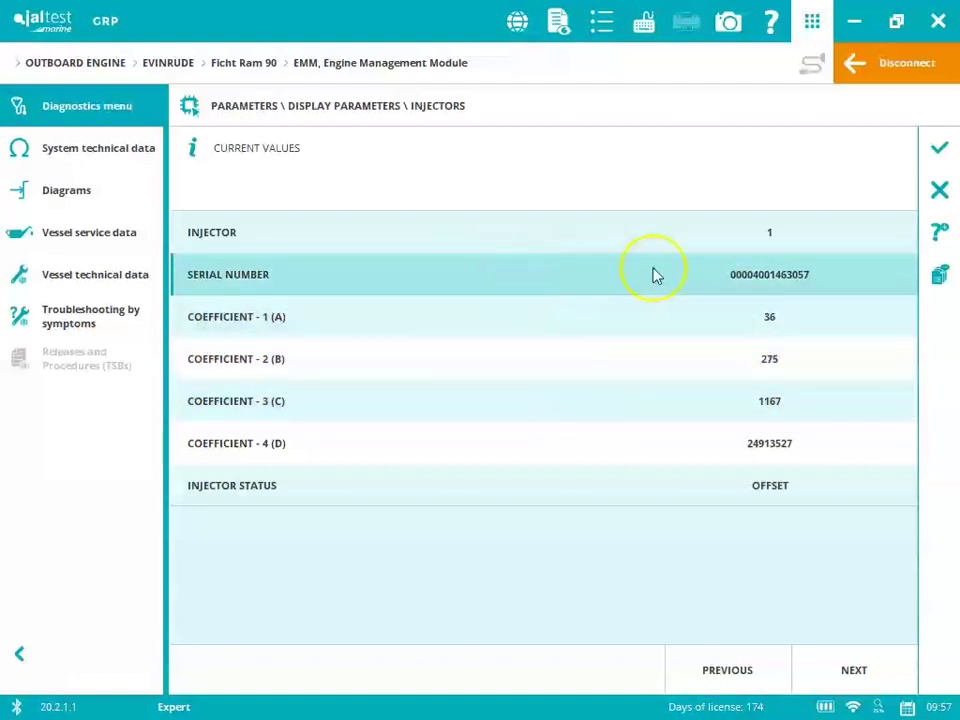
pyautogui.click(709, 446)
pyautogui.click(782, 585)
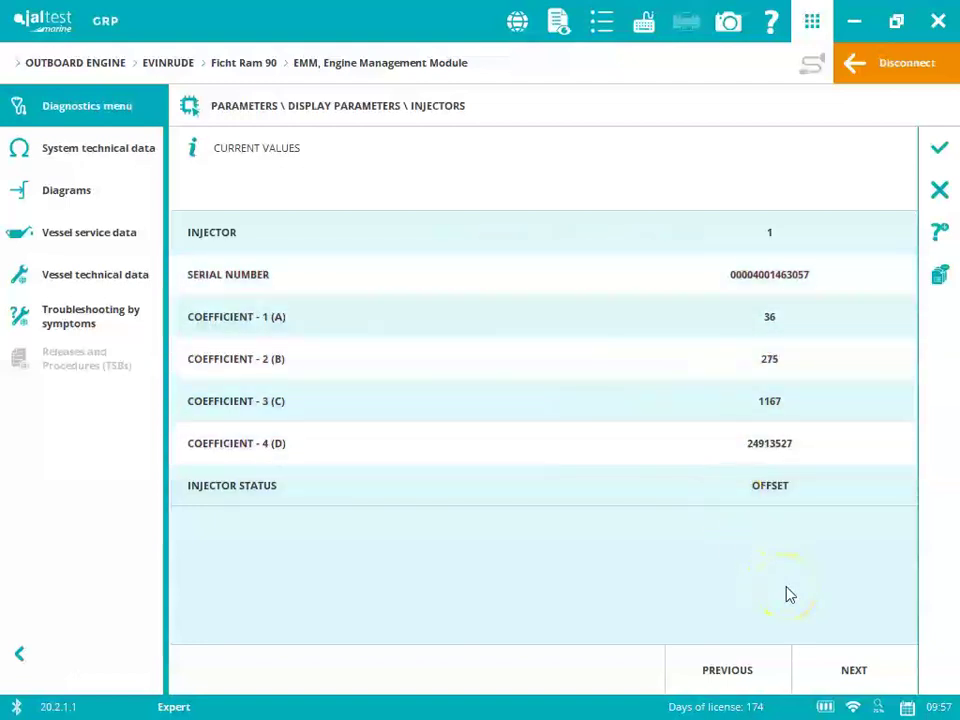
# Step: Page through to injectors 3 and 4, check their coefficients, then return to Parameters
pyautogui.click(840, 660)
pyautogui.click(844, 667)
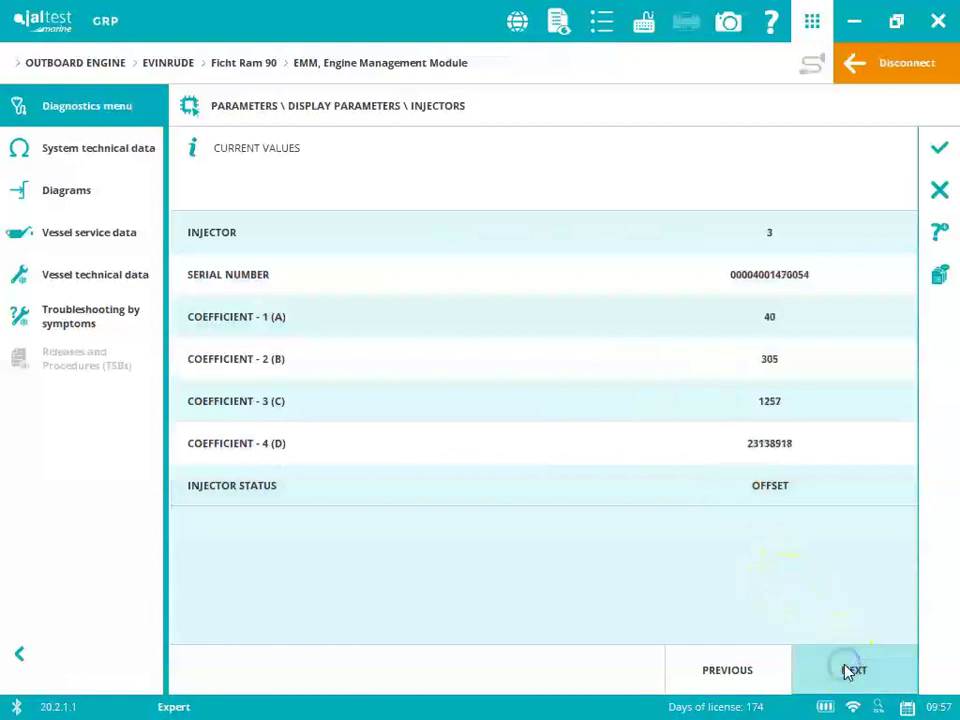
pyautogui.click(845, 669)
pyautogui.click(840, 317)
pyautogui.click(938, 152)
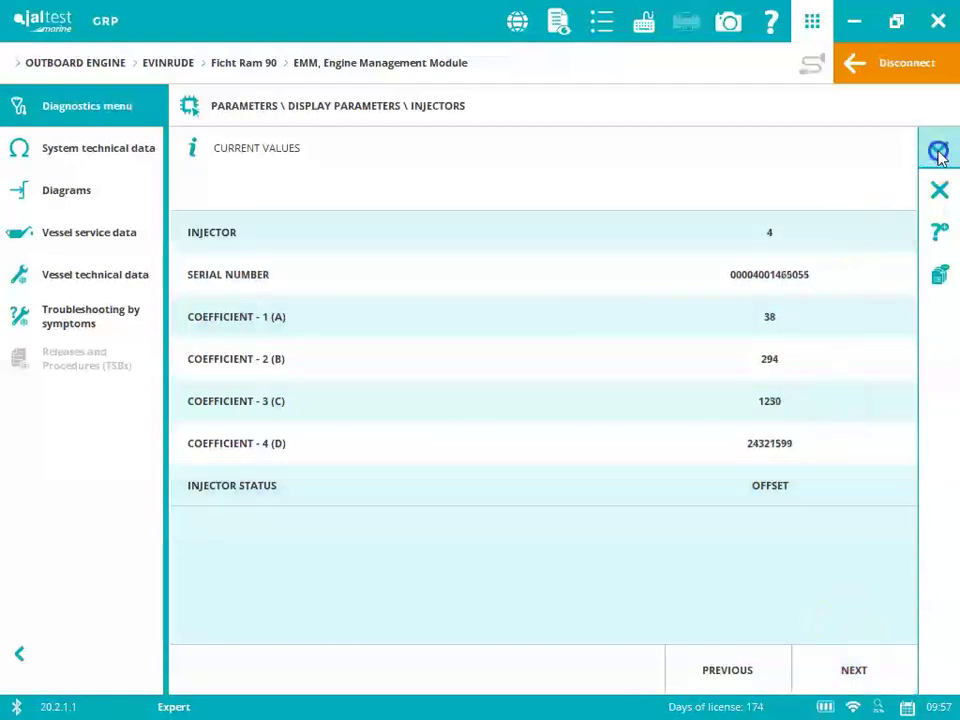
# Step: Open Modify Parameters > Injector Coding > Parameters Setting and accept the Expert Mode terms
pyautogui.click(652, 314)
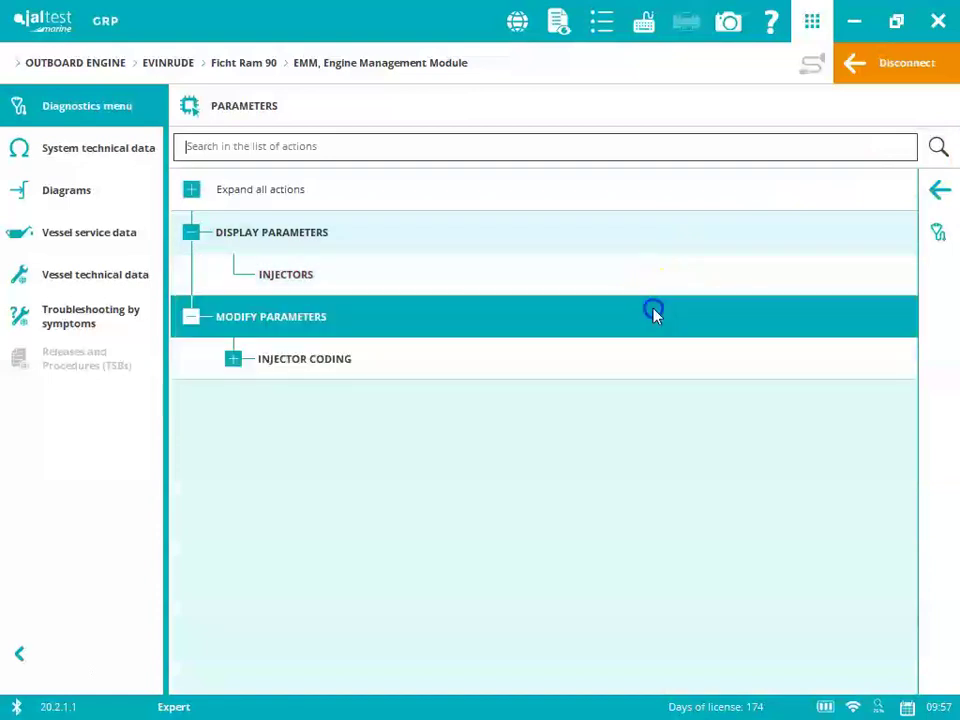
pyautogui.click(598, 368)
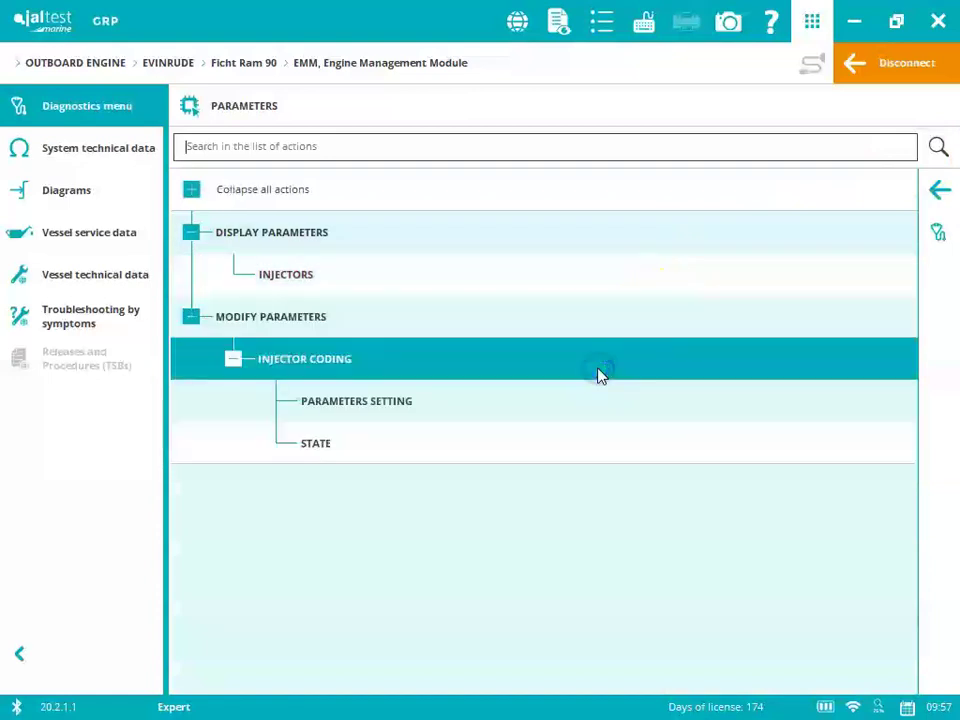
pyautogui.click(575, 402)
pyautogui.click(575, 402)
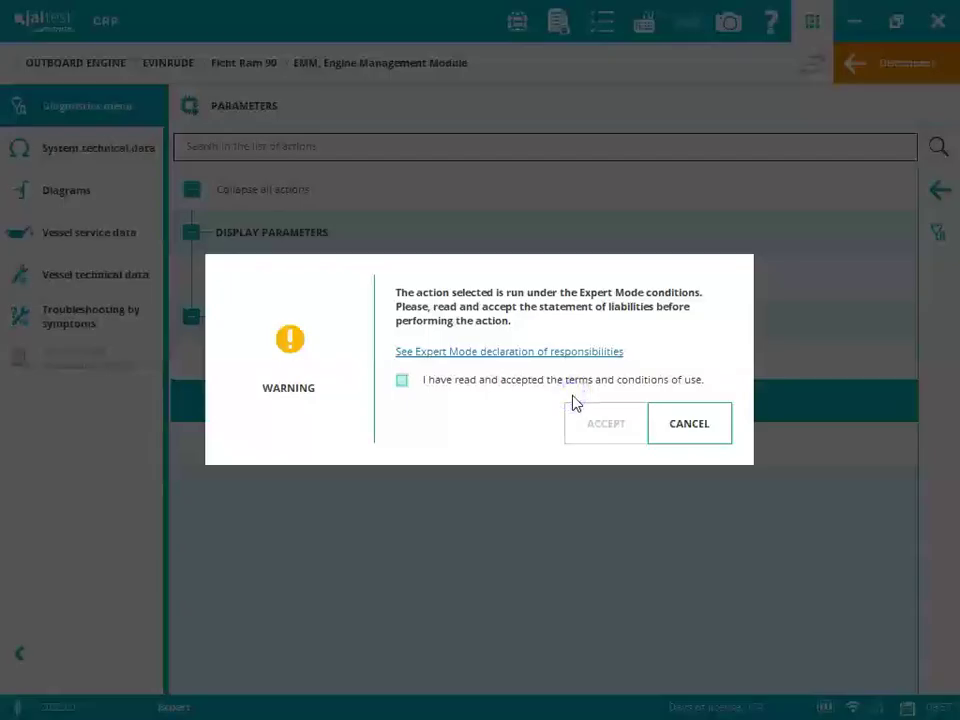
pyautogui.click(403, 383)
pyautogui.click(576, 420)
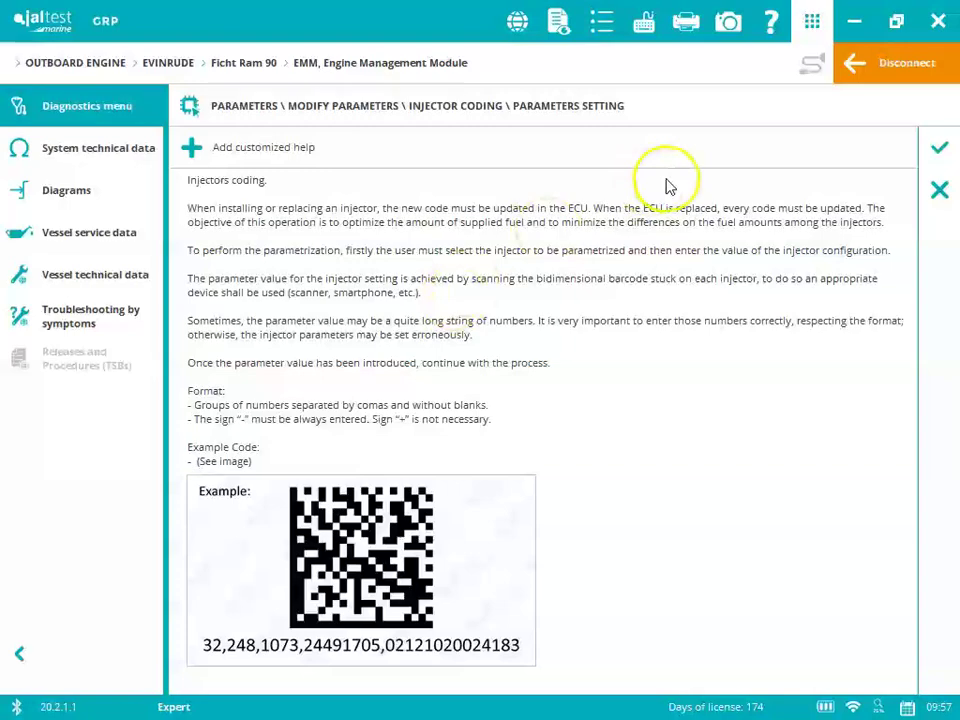
# Step: Accept the initial conditions with the engine stopped and select injector 1 for coding
pyautogui.click(938, 148)
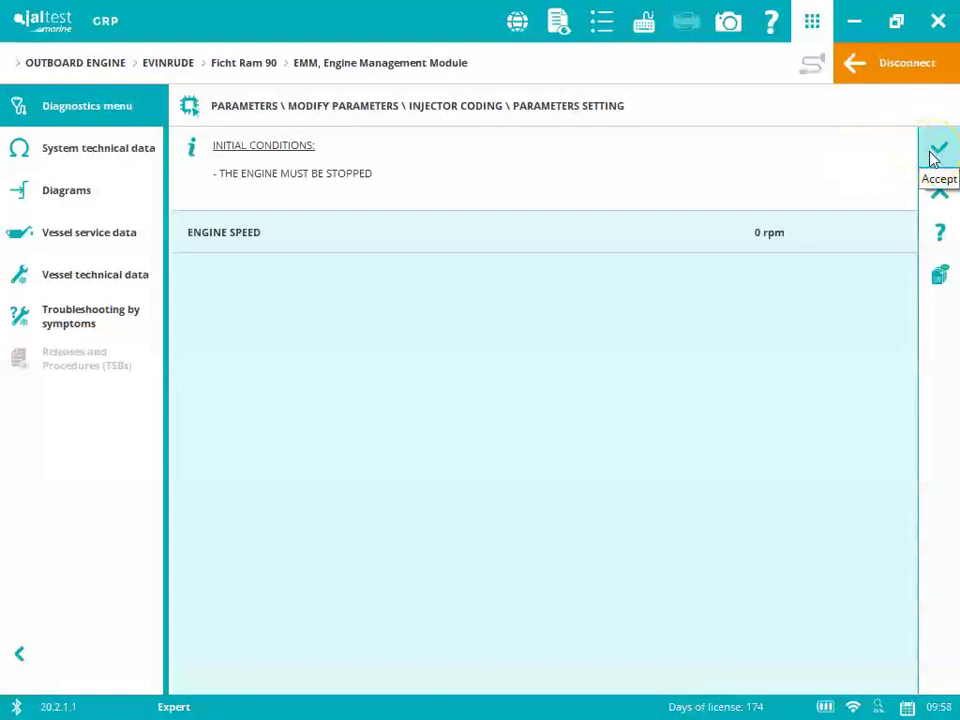
pyautogui.click(932, 158)
pyautogui.click(597, 184)
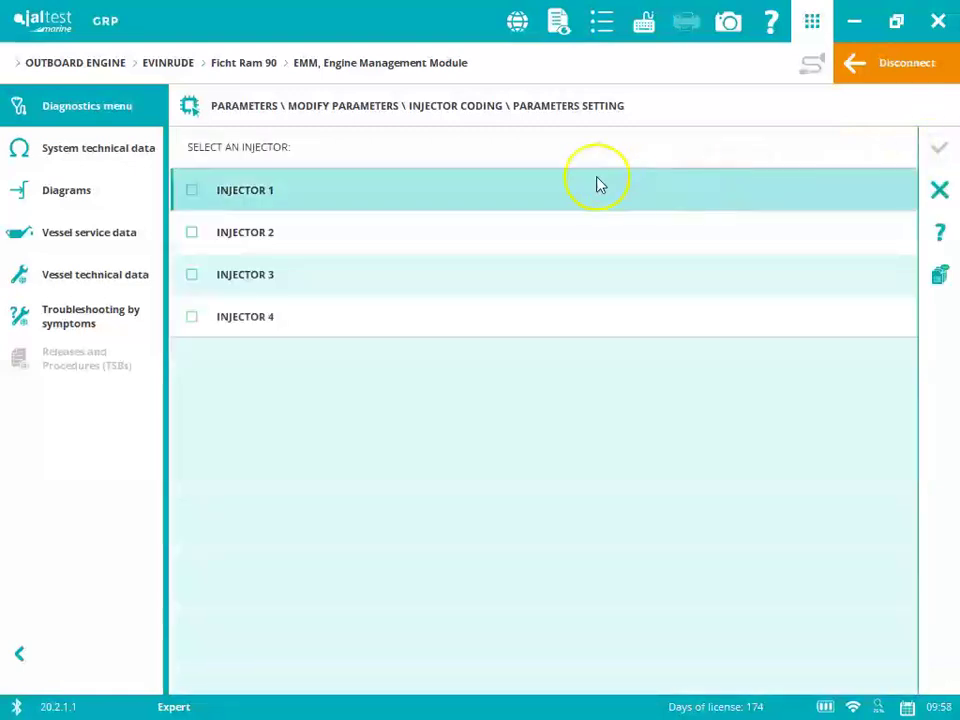
pyautogui.click(192, 190)
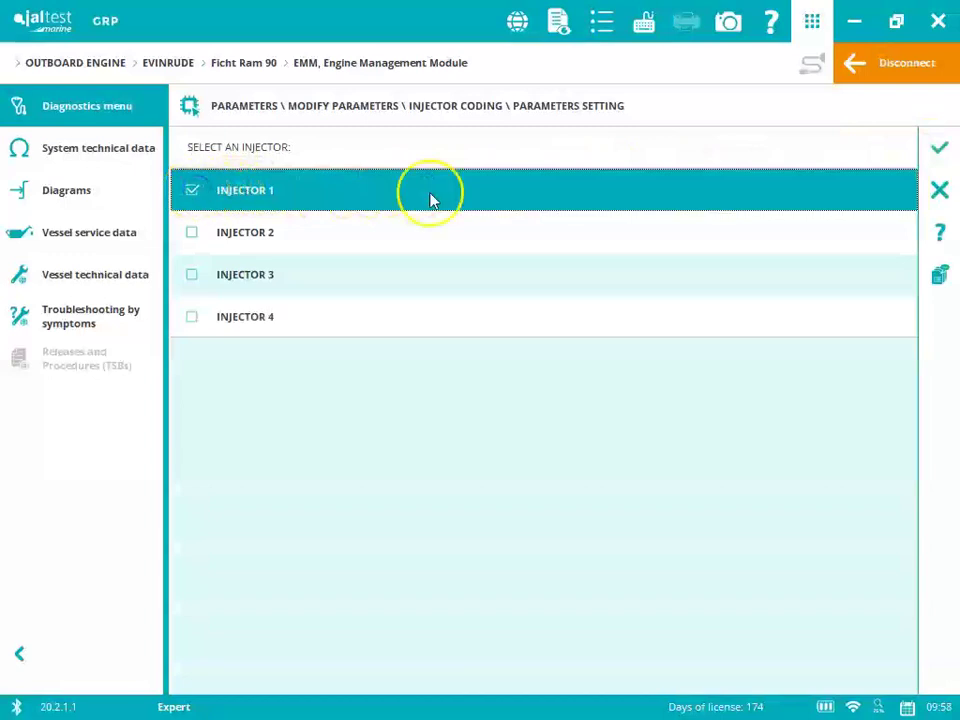
pyautogui.click(940, 154)
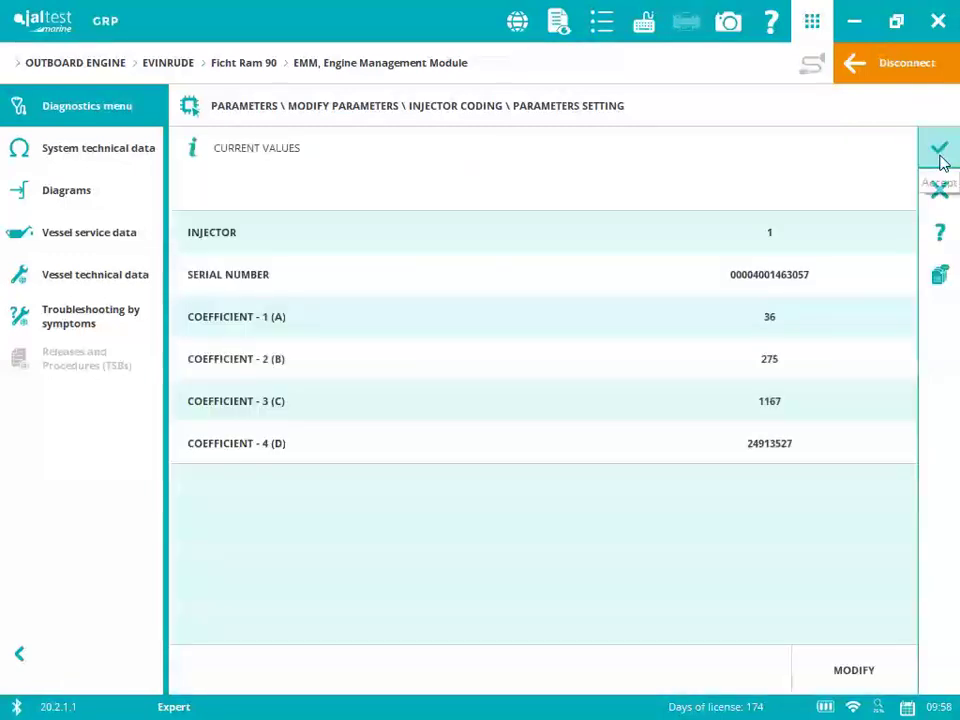
# Step: Review injector 1's current coding values and start entering a new configuration value
pyautogui.click(819, 231)
pyautogui.click(783, 400)
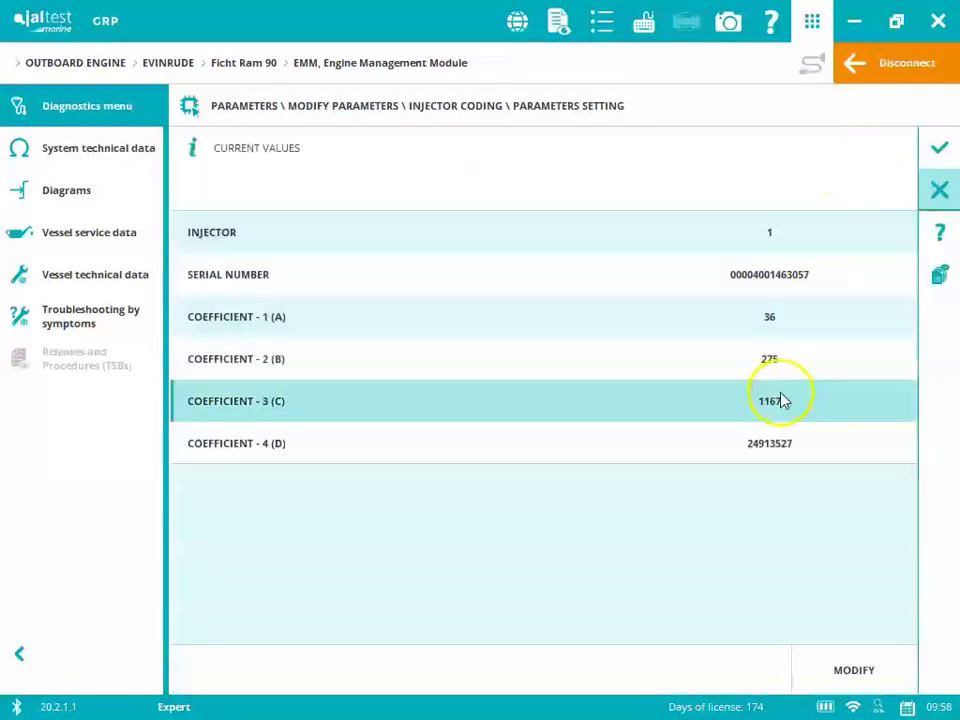
pyautogui.click(852, 677)
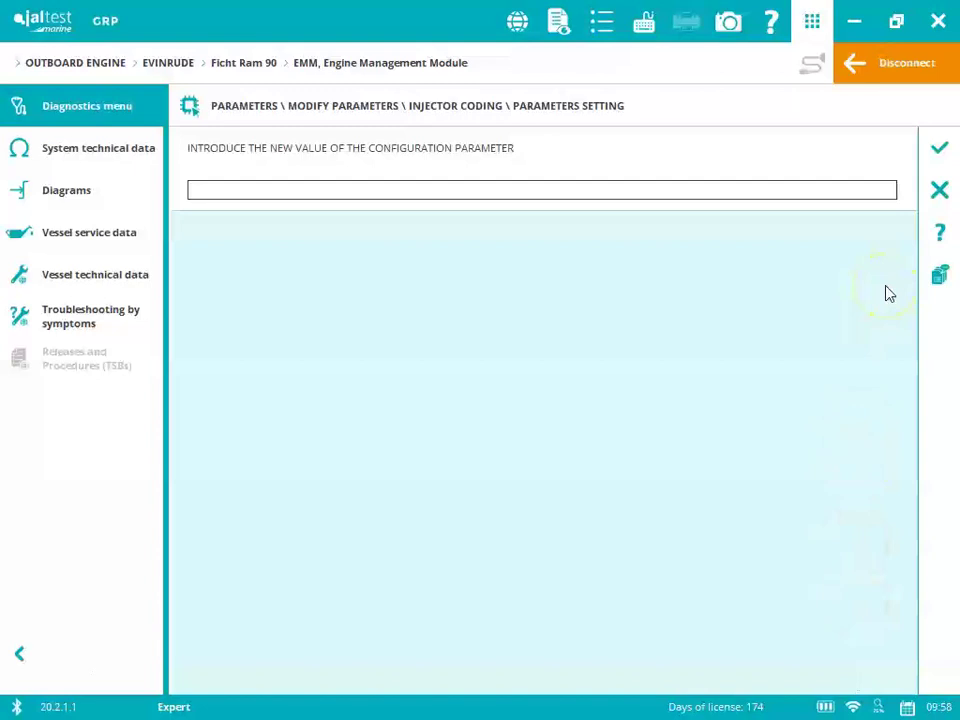
# Step: Cancel the injector coding entry, return to the EMM action menu, and load System technical data
pyautogui.click(940, 195)
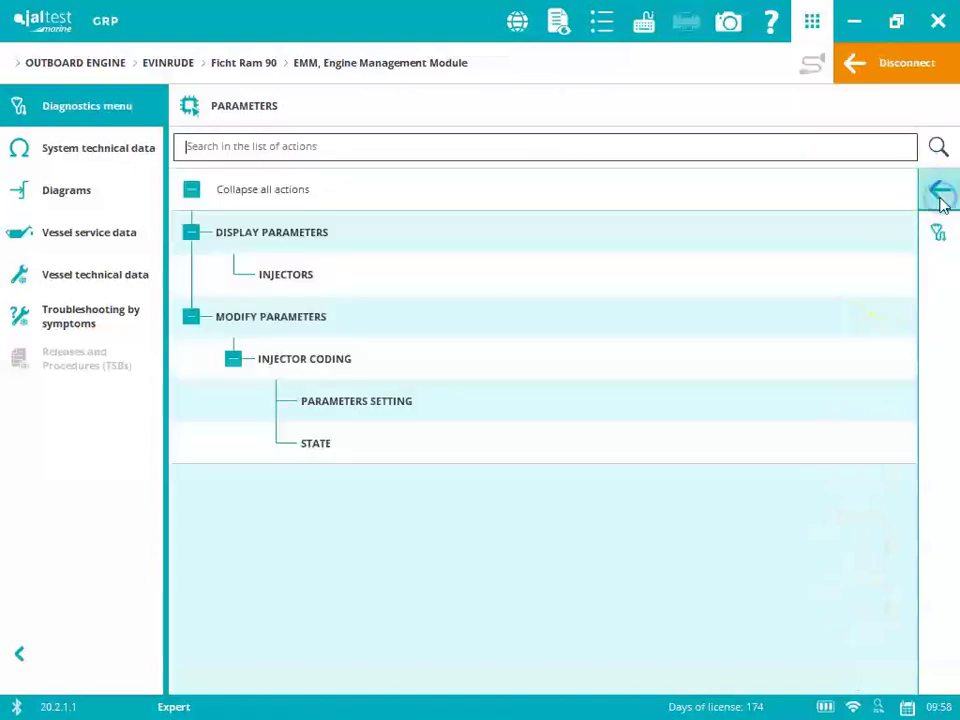
pyautogui.click(940, 196)
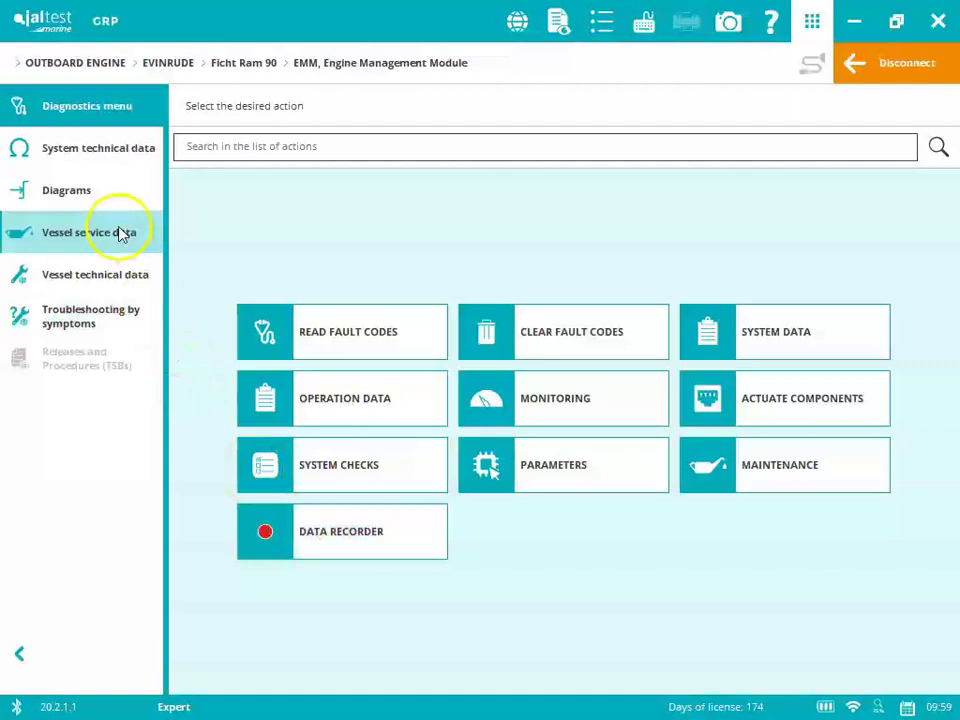
pyautogui.click(82, 165)
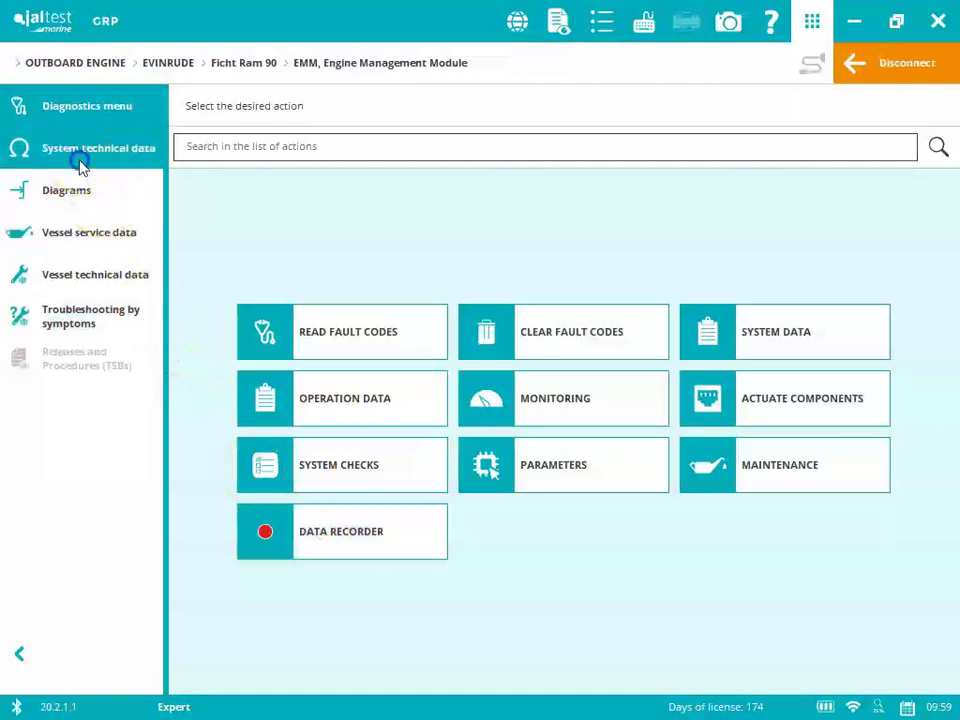